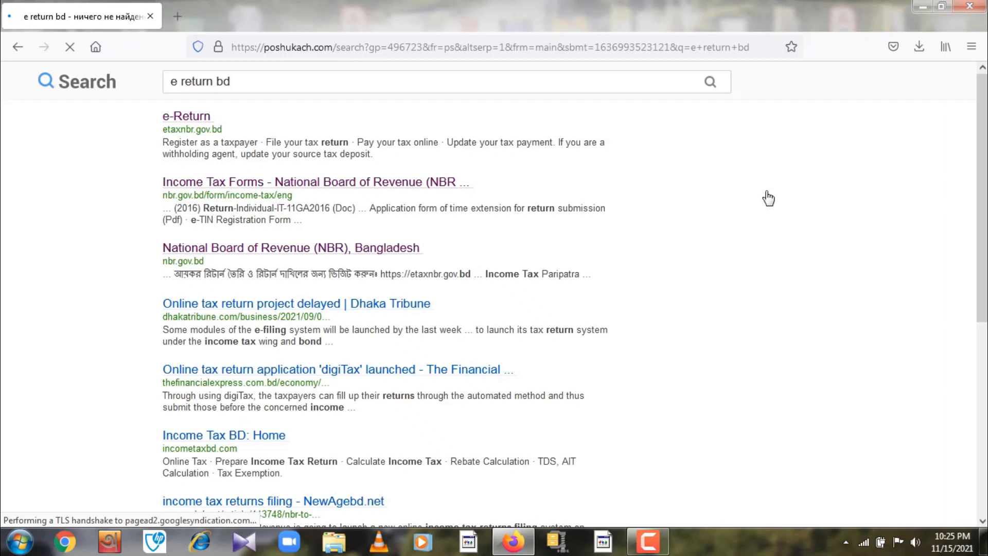
# - Open the official e-Return site (etaxnbr.gov.bd) from the 'e return bd' search results
pyautogui.click(194, 121)
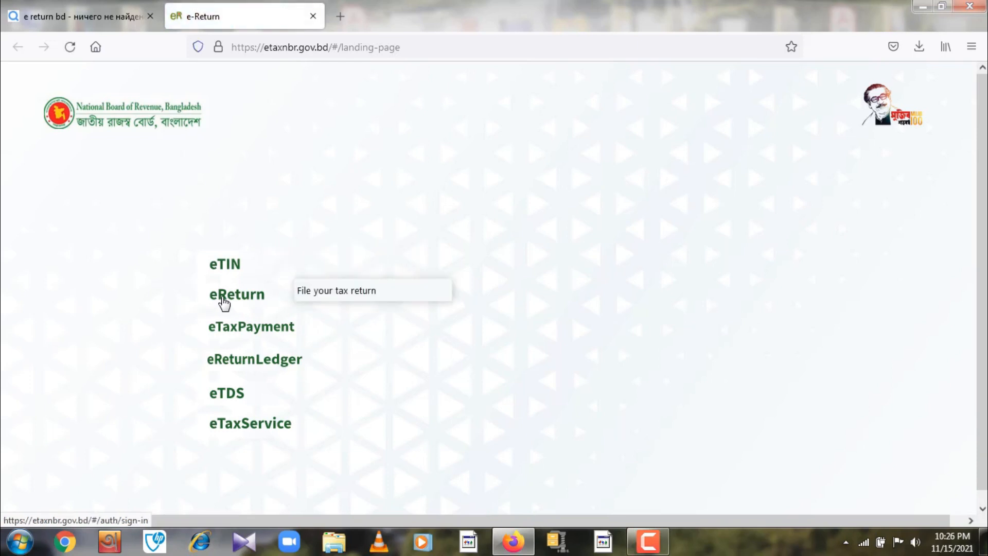
# - Follow the eReturn link on the NBR landing page to reach its sign-in page
pyautogui.click(224, 298)
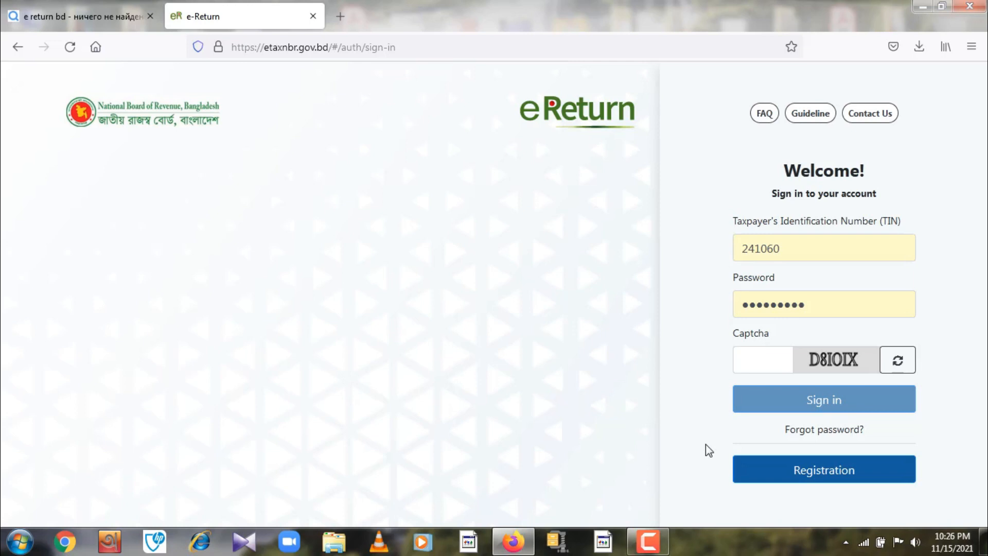
# - Sign in with the taxpayer's TIN, the account password and the displayed captcha code
pyautogui.doubleClick(784, 248)
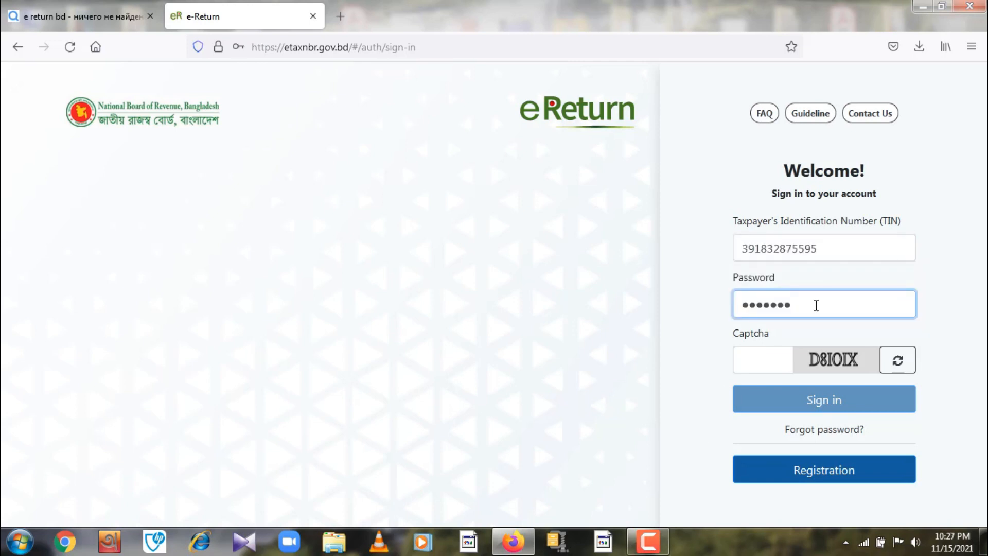
pyautogui.write('••')
pyautogui.click(759, 365)
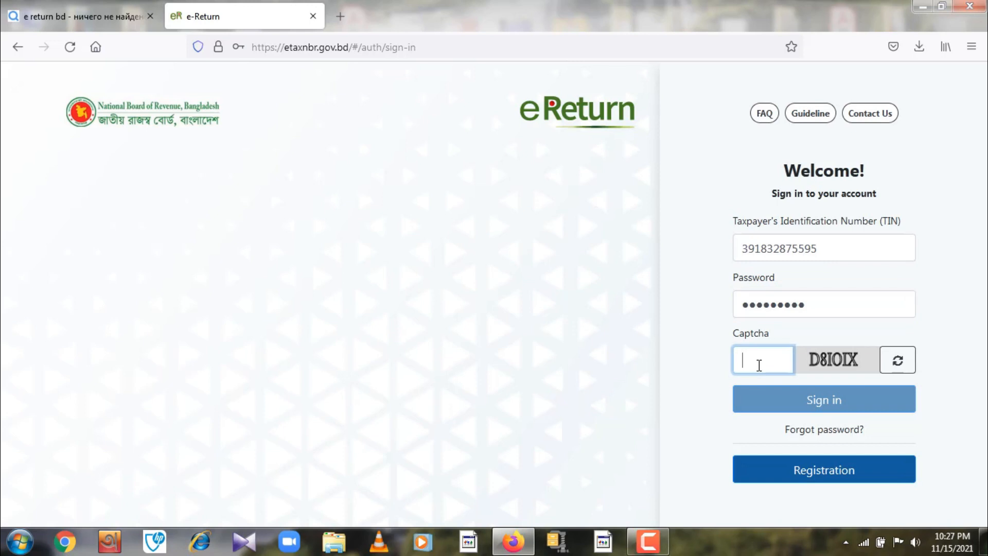
pyautogui.write('2BWzs')
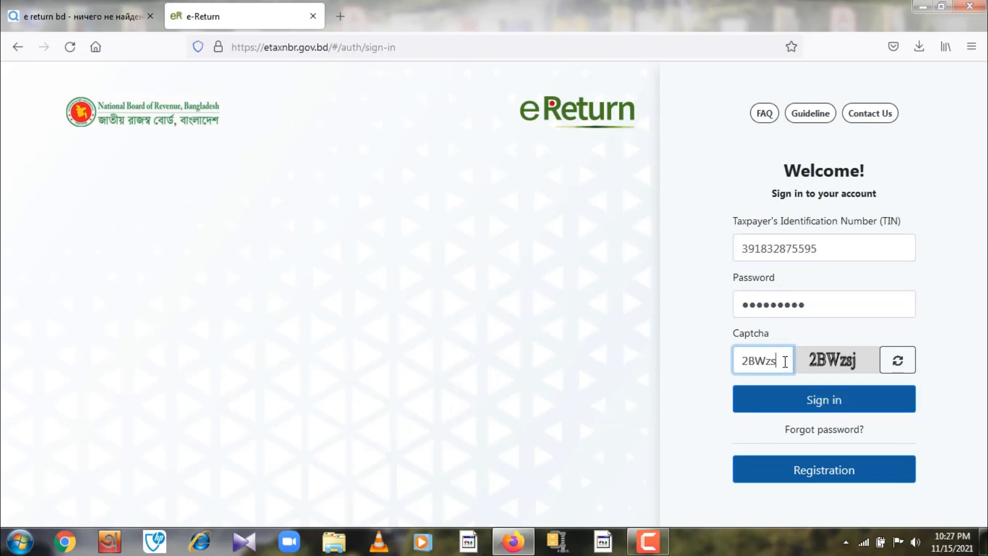
pyautogui.write('j')
pyautogui.click(821, 406)
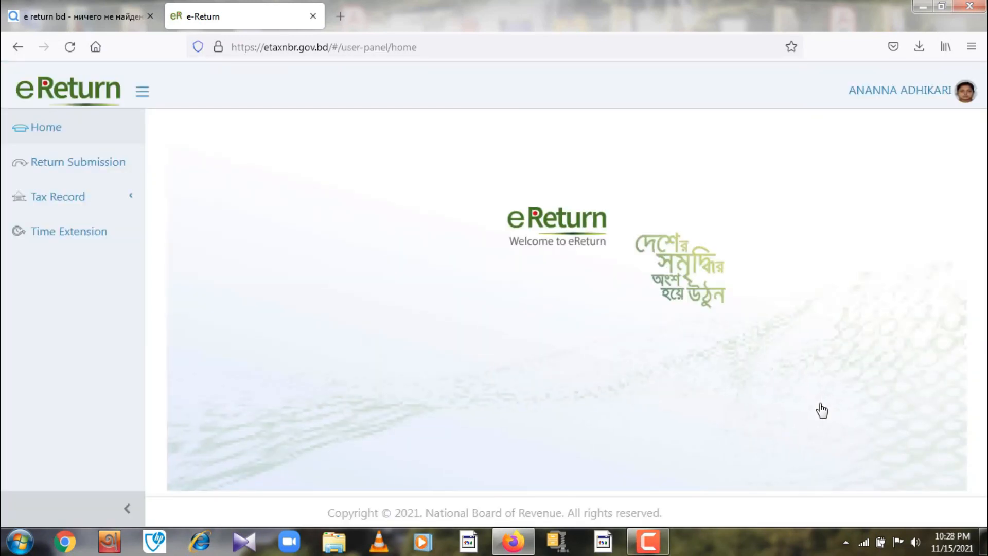
# - Start a Return Submission and confirm Universal Self as the return scheme for 2021-2022
pyautogui.click(89, 171)
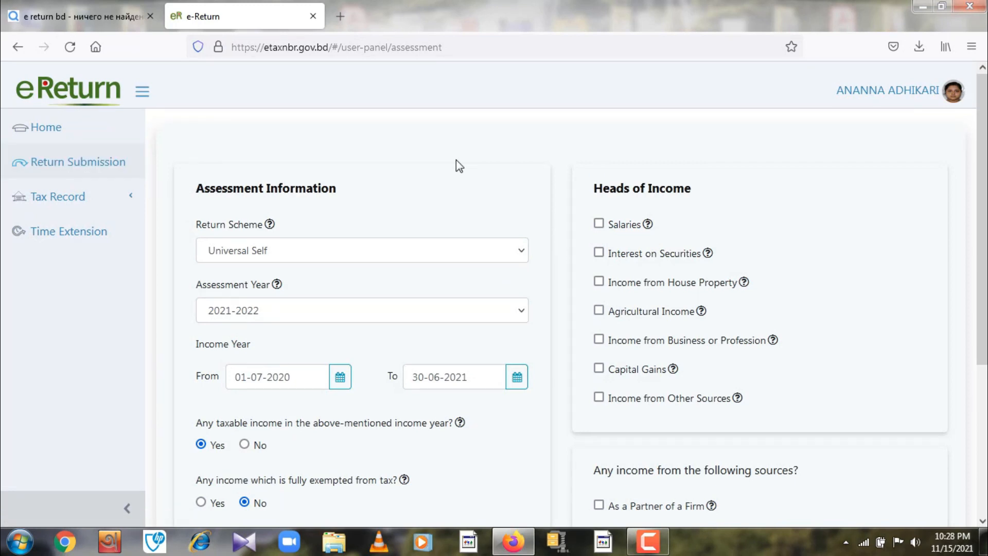
pyautogui.scroll(-2, 456, 159)
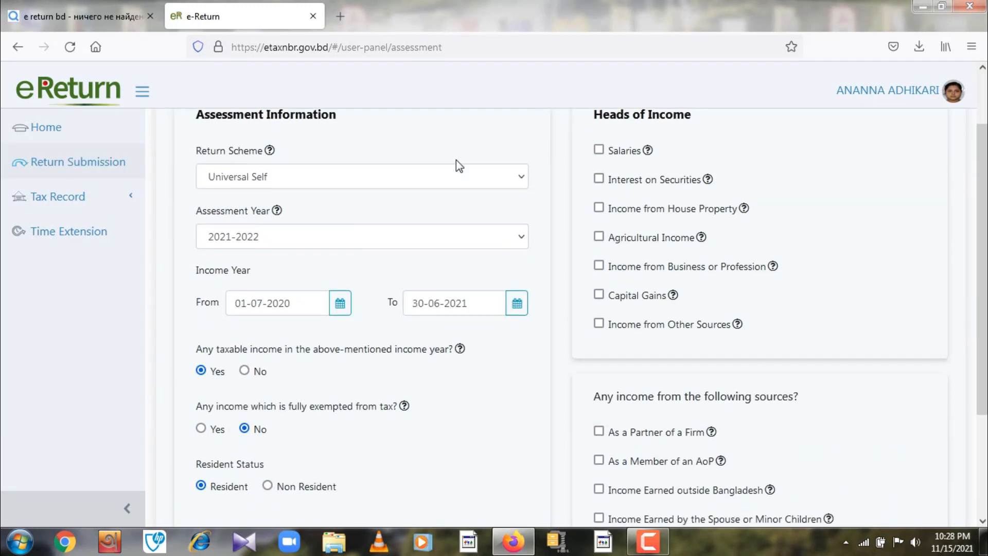
pyautogui.scroll(2, 460, 161)
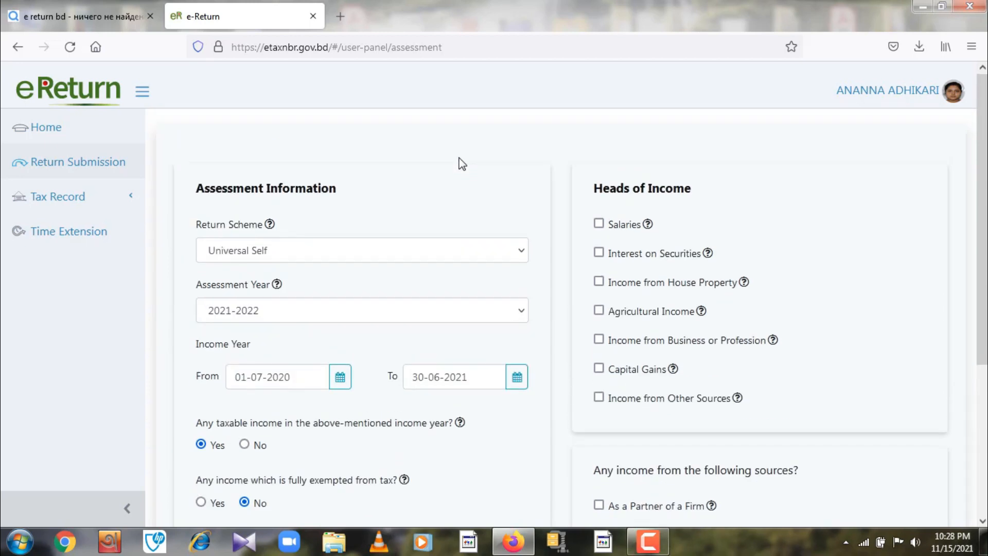
pyautogui.scroll(-2, 460, 161)
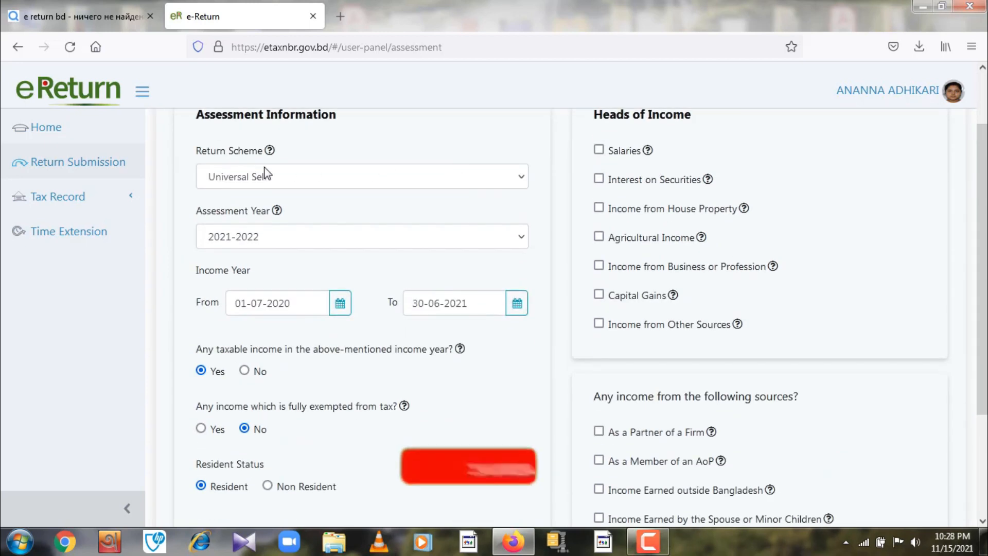
pyautogui.click(520, 176)
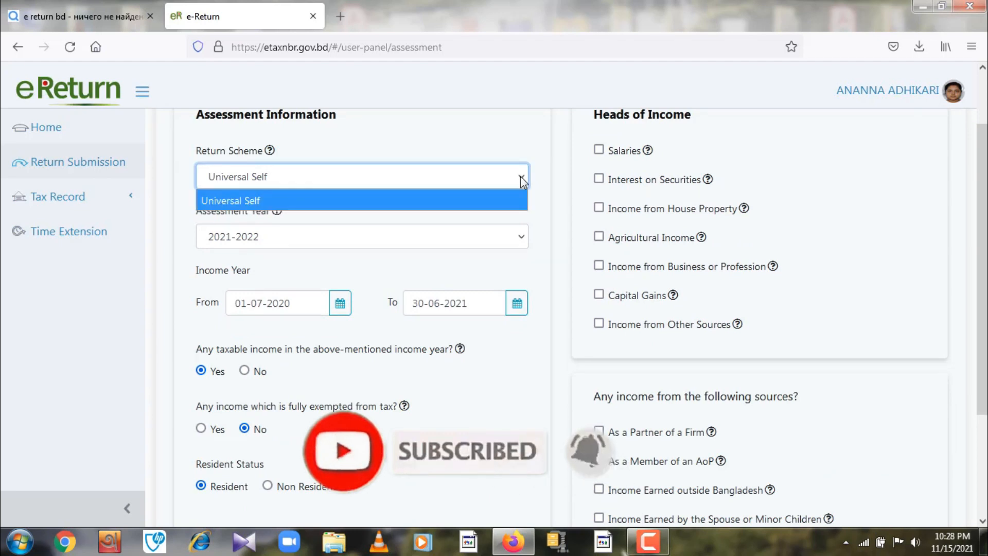
pyautogui.click(402, 175)
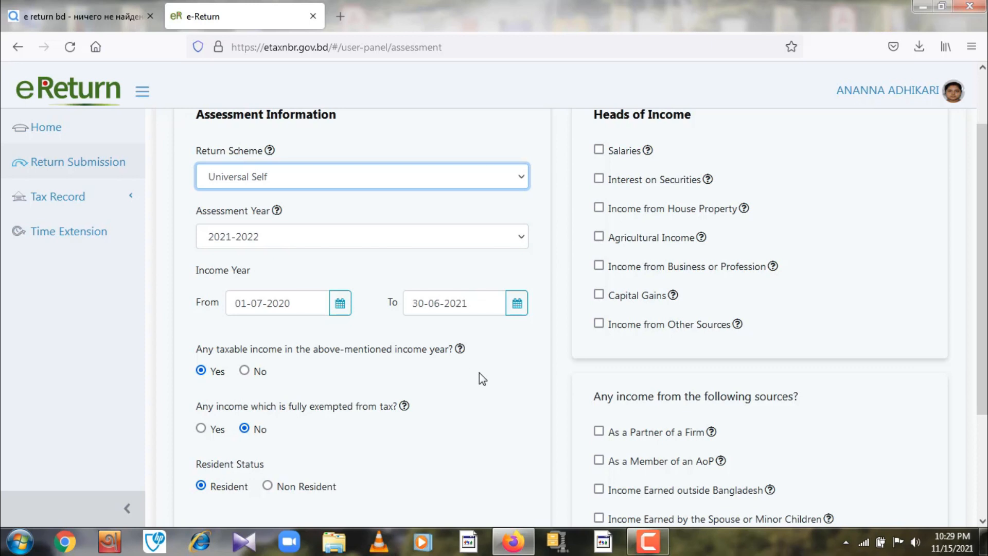
pyautogui.scroll(3, 488, 382)
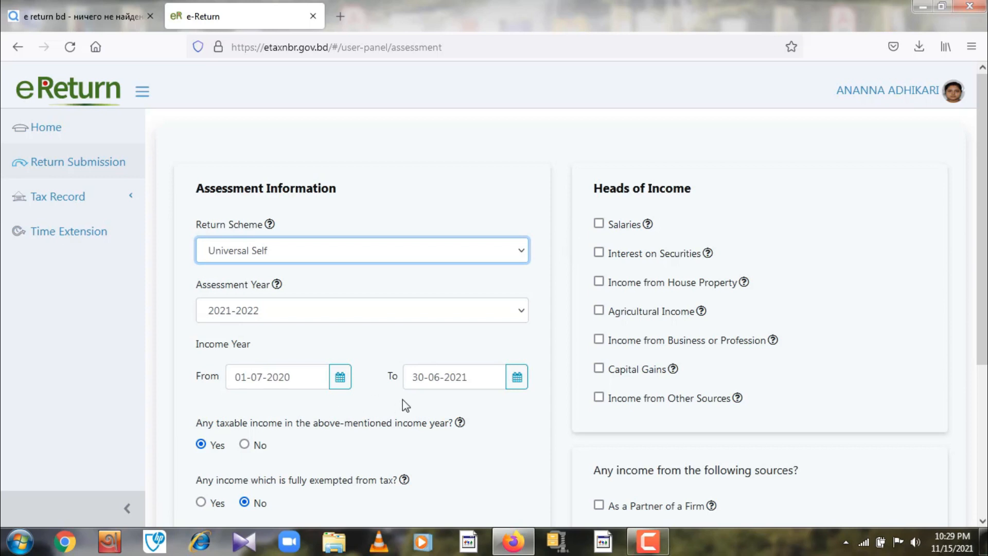
pyautogui.scroll(-2, 403, 399)
pyautogui.scroll(-2, 468, 399)
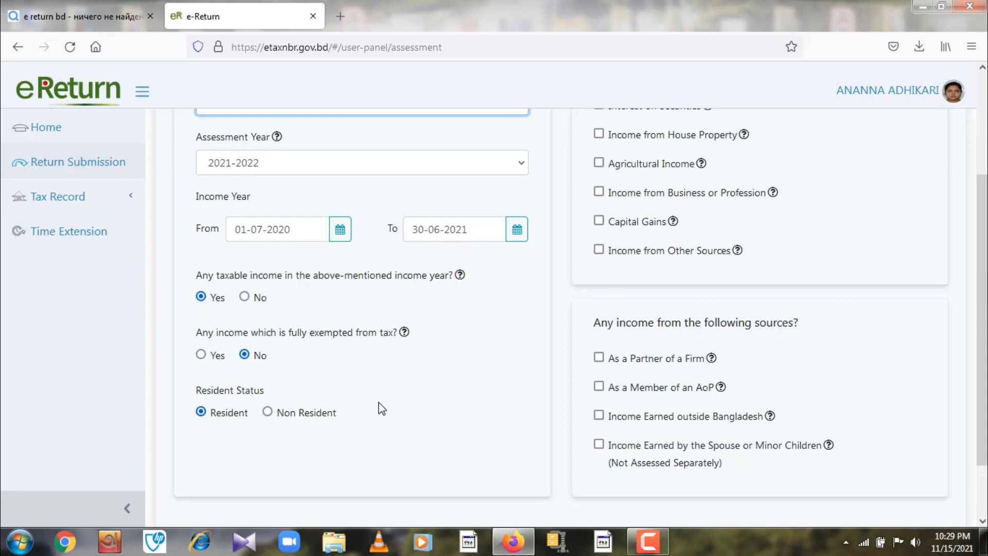
pyautogui.scroll(3, 381, 409)
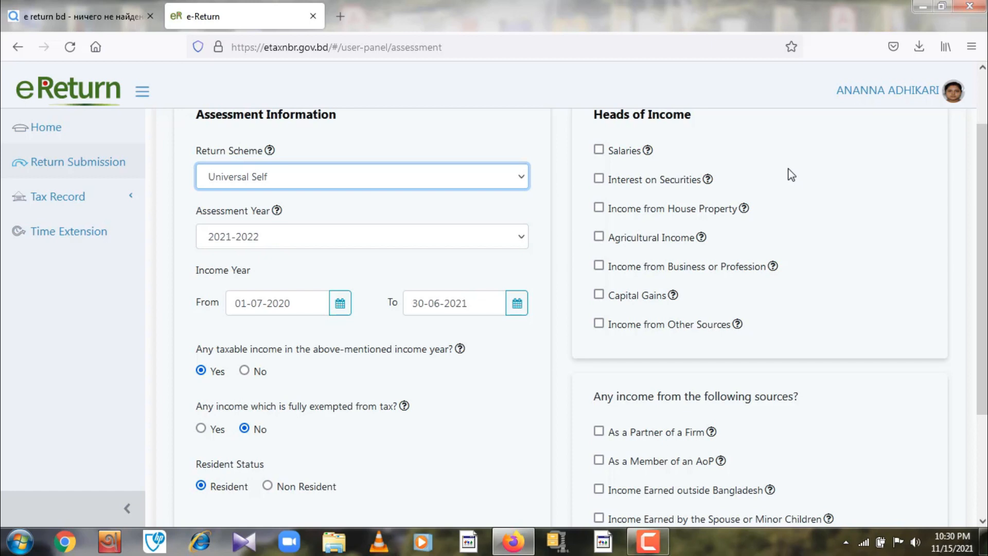
# - Tick Interest on Securities as an income head and save the assessment
pyautogui.click(600, 181)
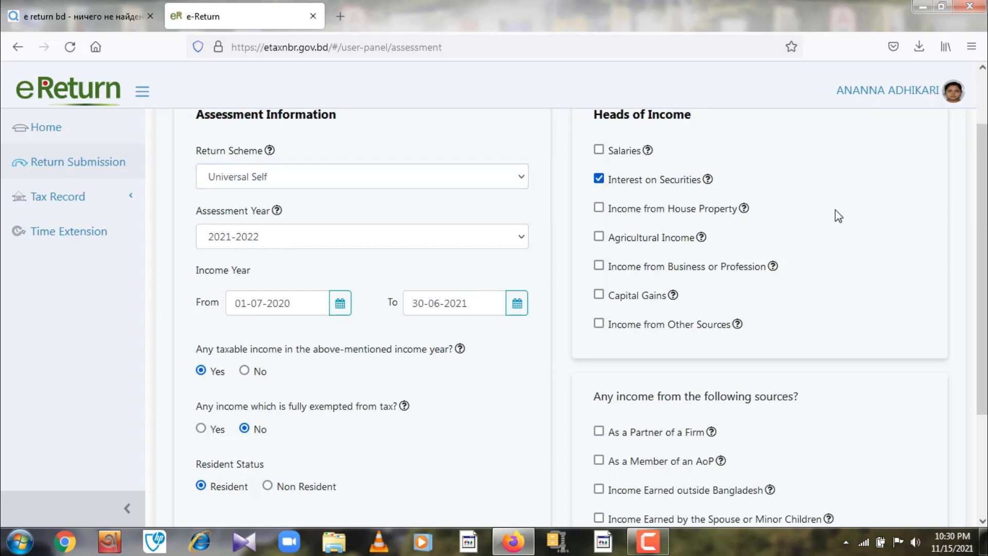
pyautogui.scroll(-2, 834, 214)
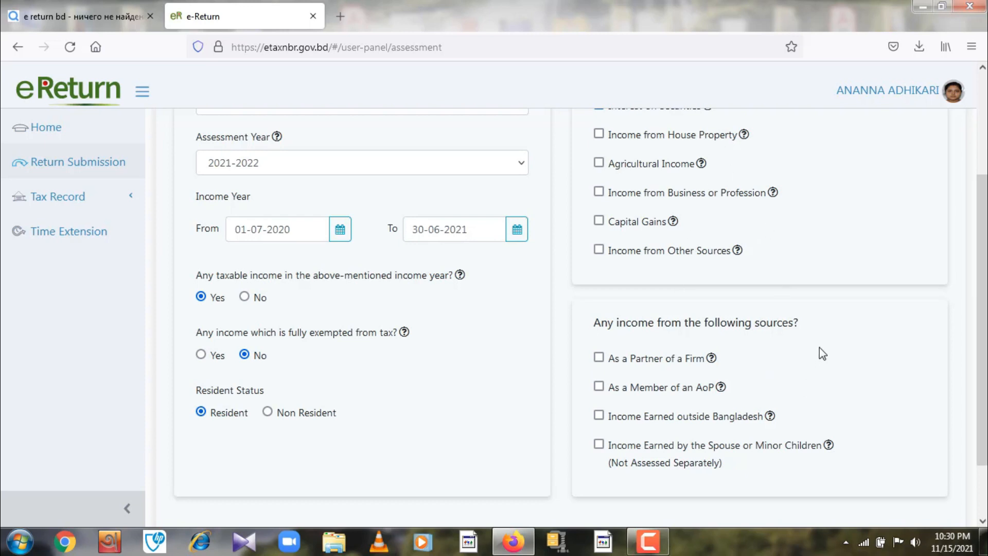
pyautogui.scroll(3, 819, 347)
pyautogui.scroll(-5, 819, 348)
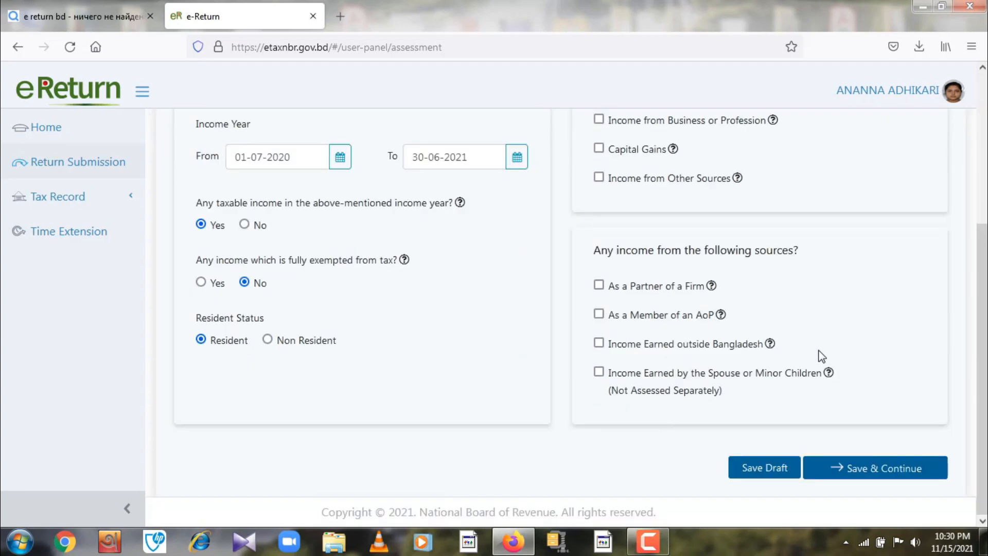
pyautogui.click(874, 467)
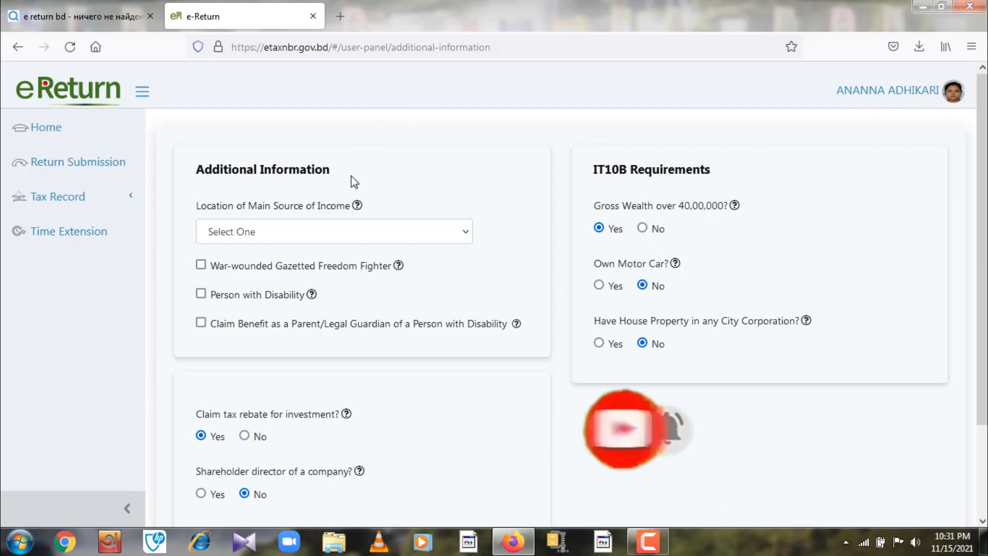
# - Choose Any Other Area as the location of the main source of income
pyautogui.click(467, 232)
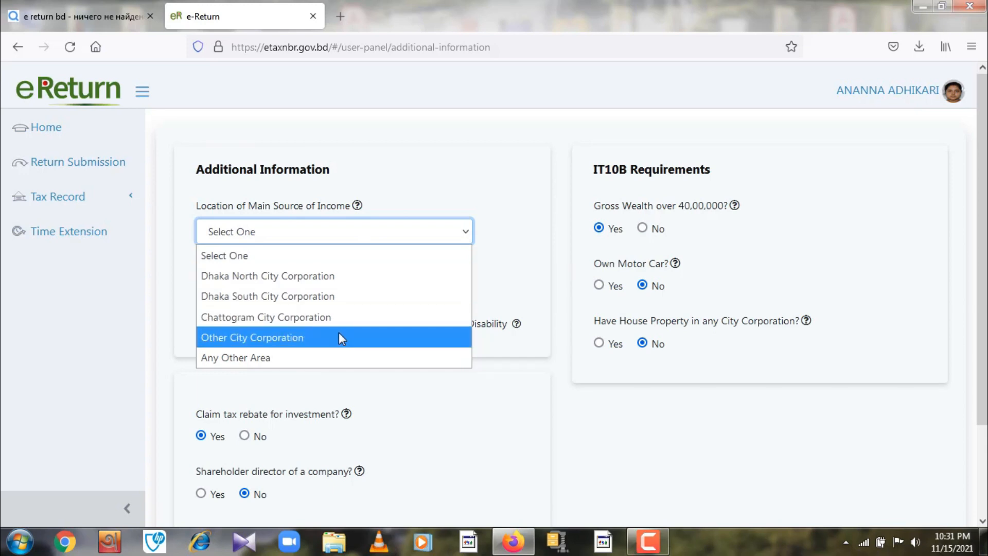
pyautogui.click(322, 362)
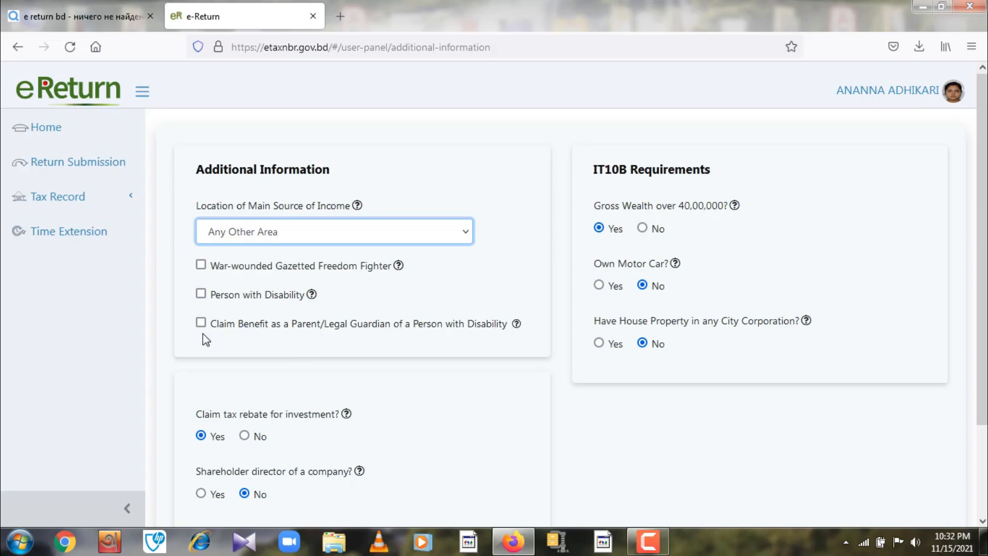
pyautogui.scroll(-2, 212, 333)
pyautogui.scroll(-1, 437, 351)
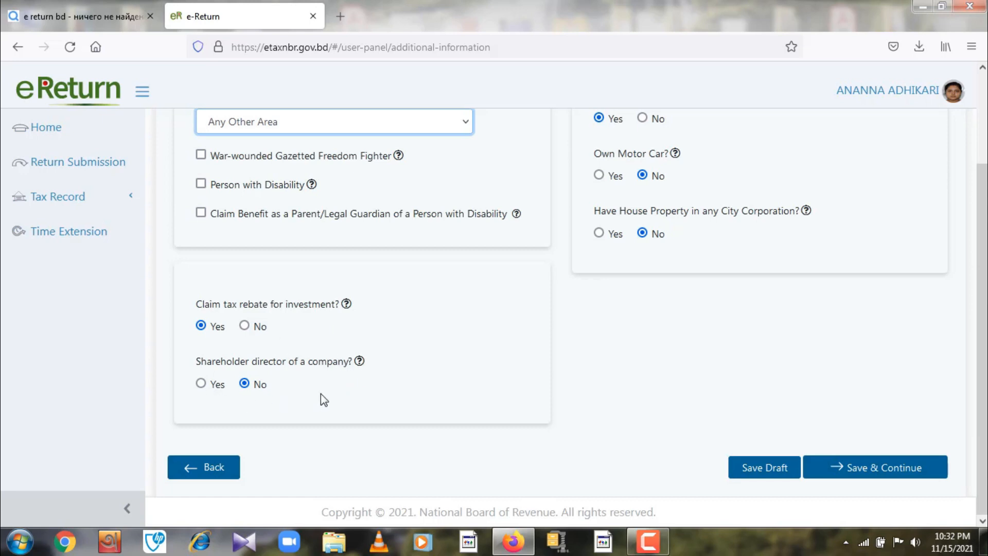
pyautogui.scroll(3, 452, 391)
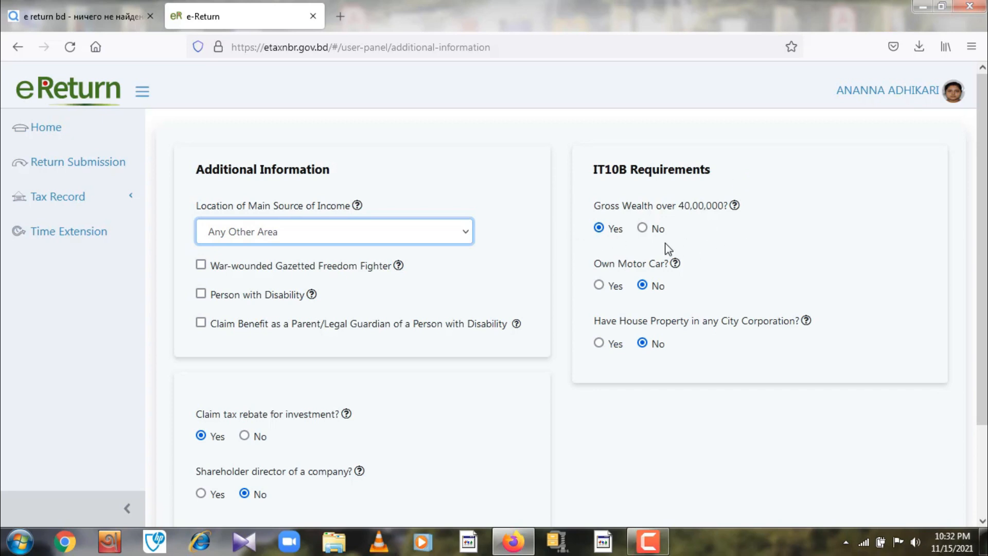
# - Answer No to gross wealth over 40,00,000 and save the Additional Information page
pyautogui.click(642, 228)
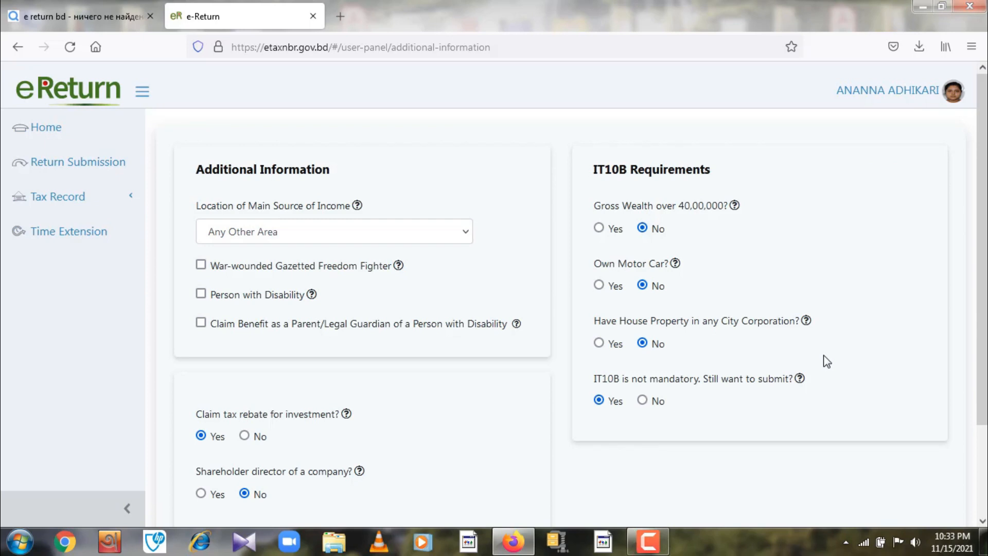
pyautogui.scroll(-2, 717, 426)
pyautogui.scroll(-1, 718, 428)
pyautogui.scroll(2, 715, 426)
pyautogui.scroll(-2, 829, 399)
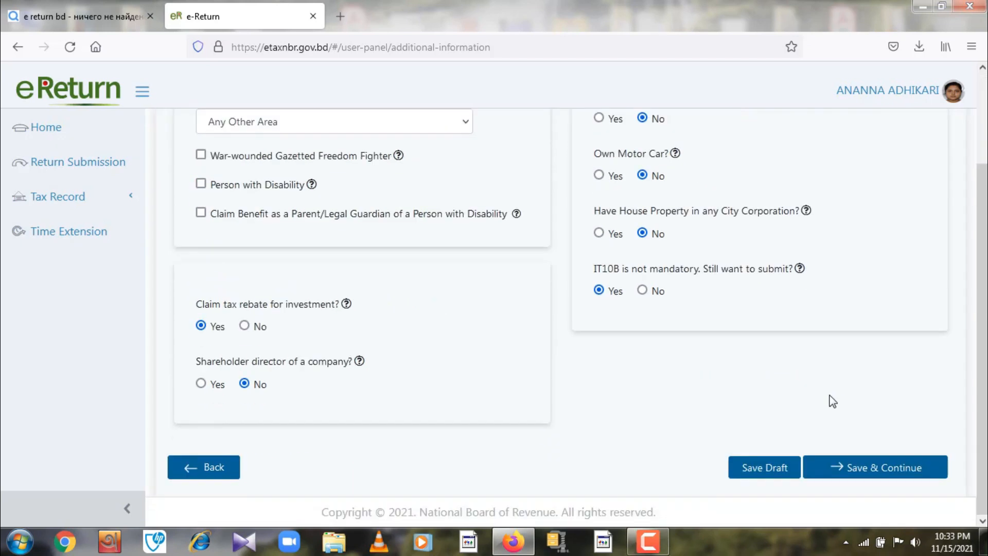
pyautogui.click(860, 469)
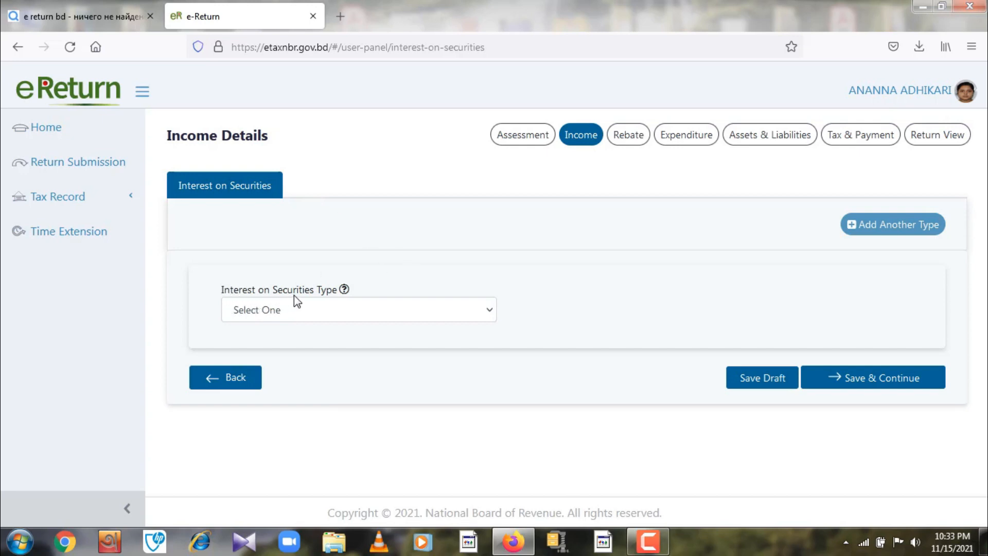
# - Expand the Interest on Securities Type dropdown on the Income Details page
pyautogui.click(490, 310)
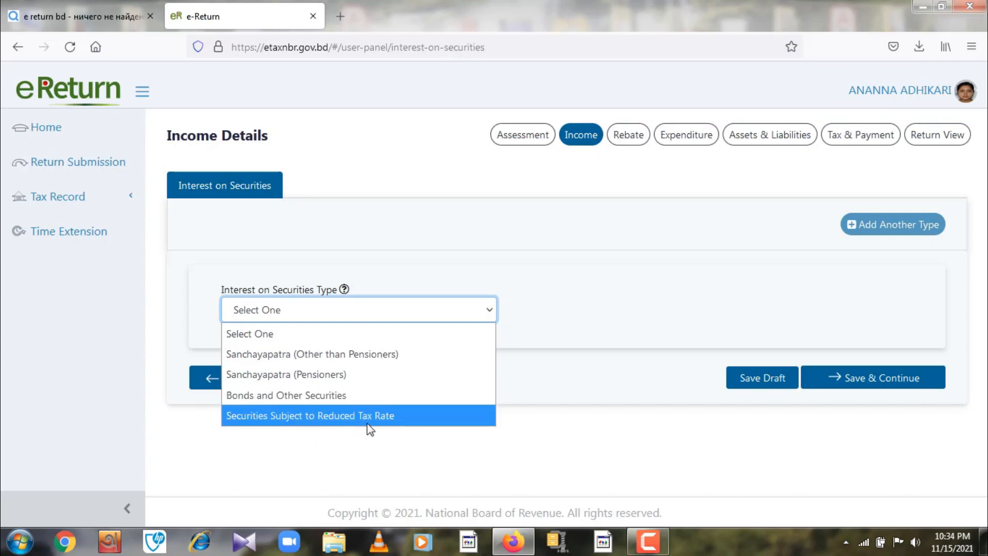
# - Choose Sanchayapatra (Other than Pensioners) as the securities type and enter its registration number
pyautogui.click(348, 355)
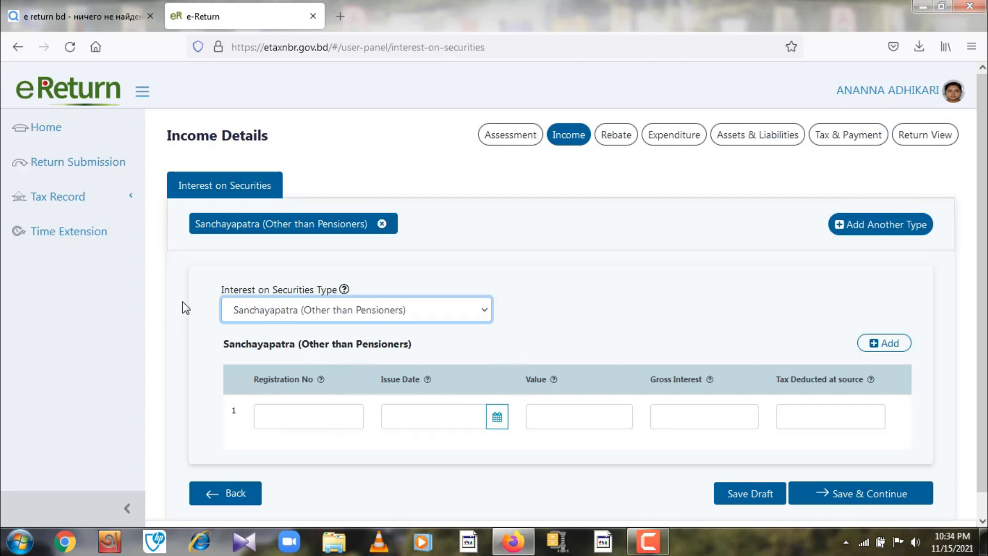
pyautogui.click(273, 419)
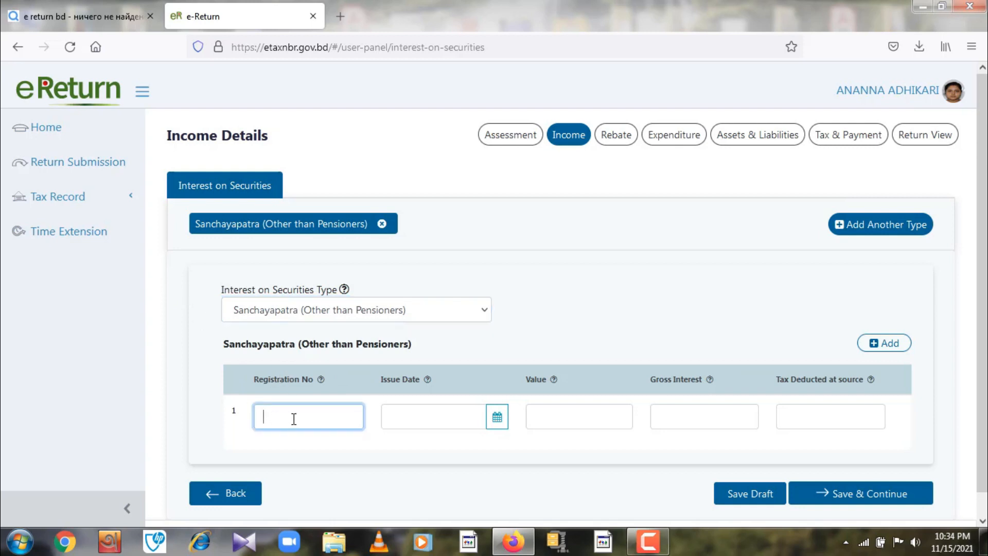
pyautogui.click(394, 417)
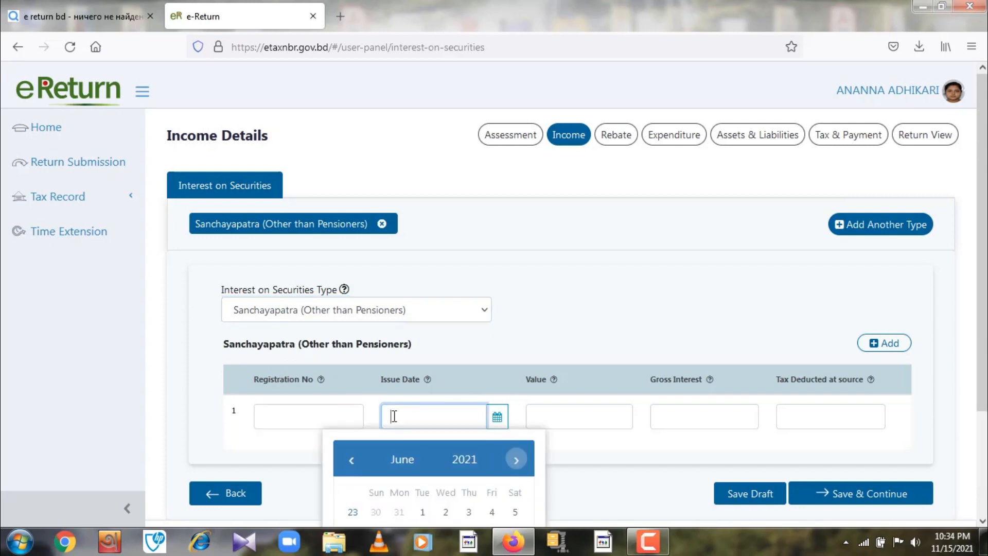
pyautogui.click(560, 418)
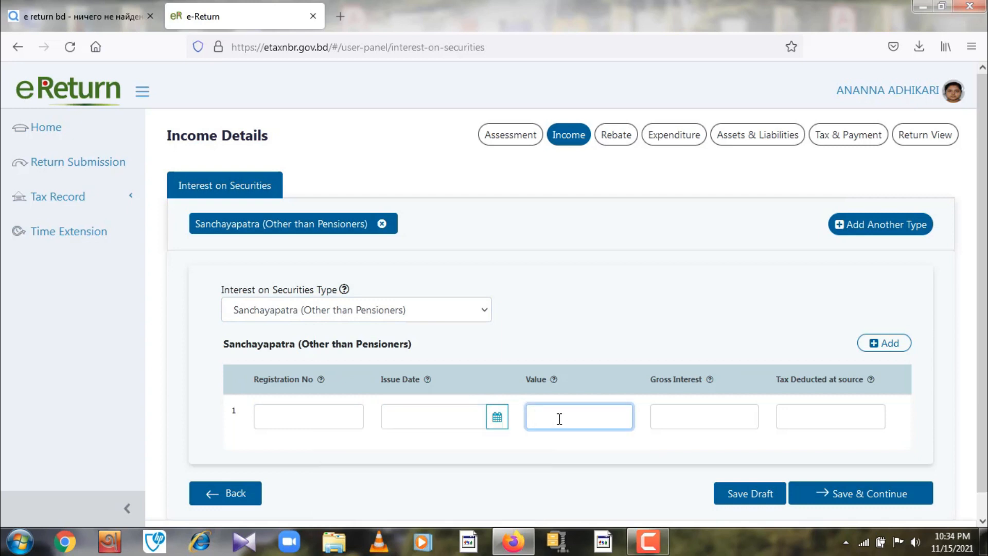
pyautogui.click(679, 415)
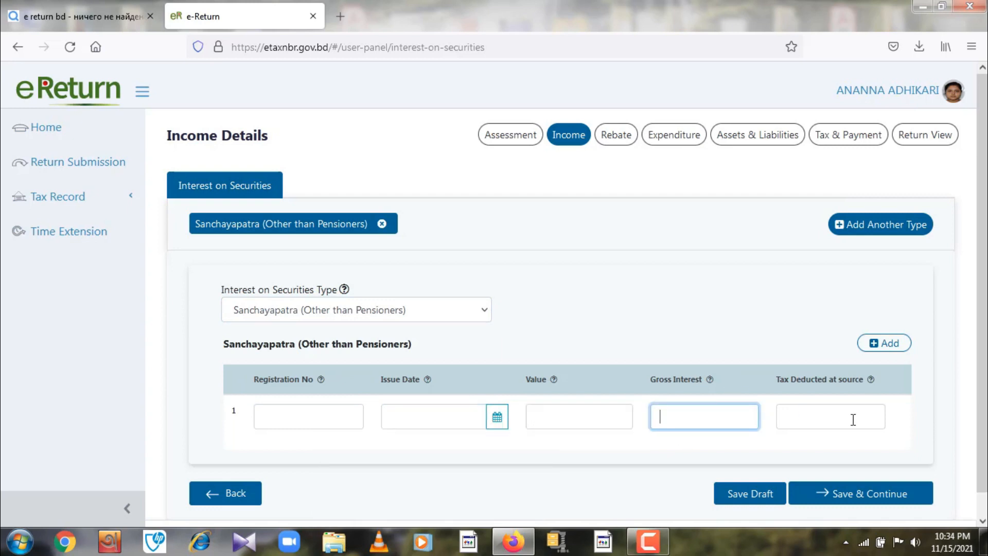
pyautogui.click(827, 417)
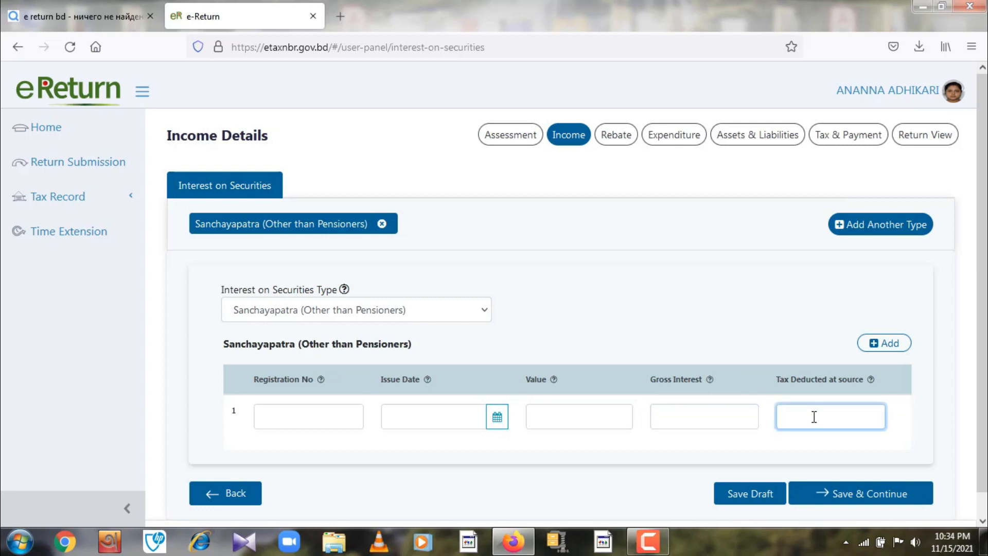
pyautogui.click(291, 421)
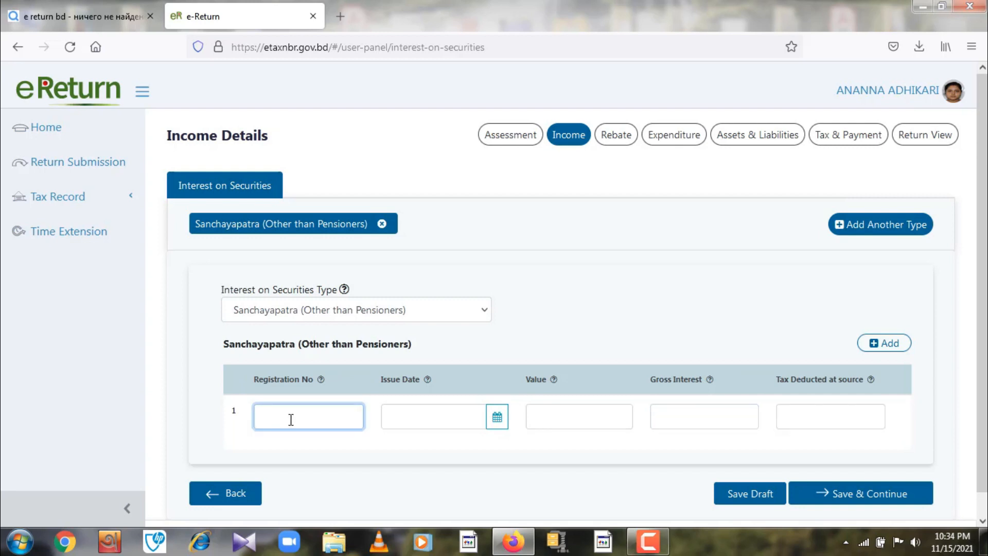
pyautogui.write('12345')
# - Set the issue date to 05-04-2021 and the certificate value to 3,00,000
pyautogui.click(417, 417)
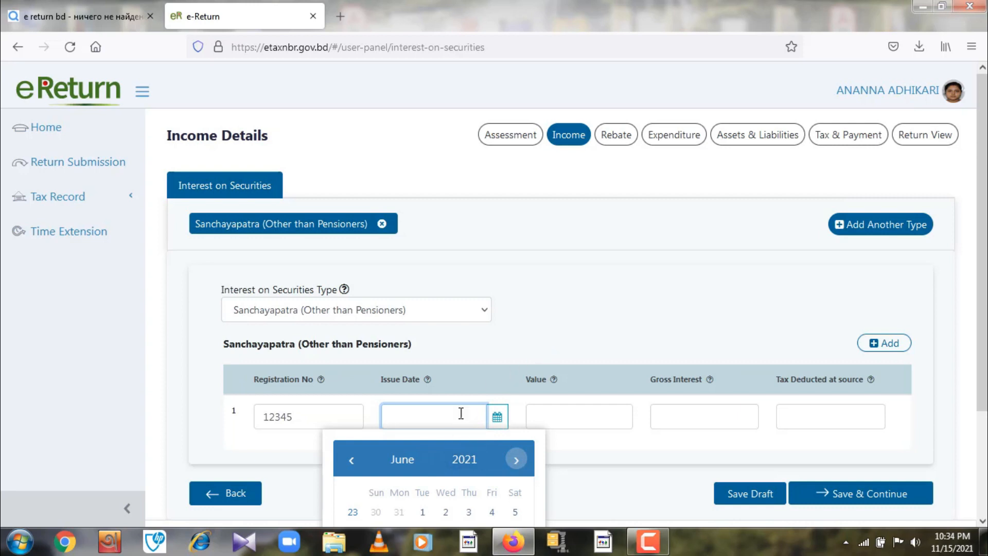
pyautogui.click(351, 460)
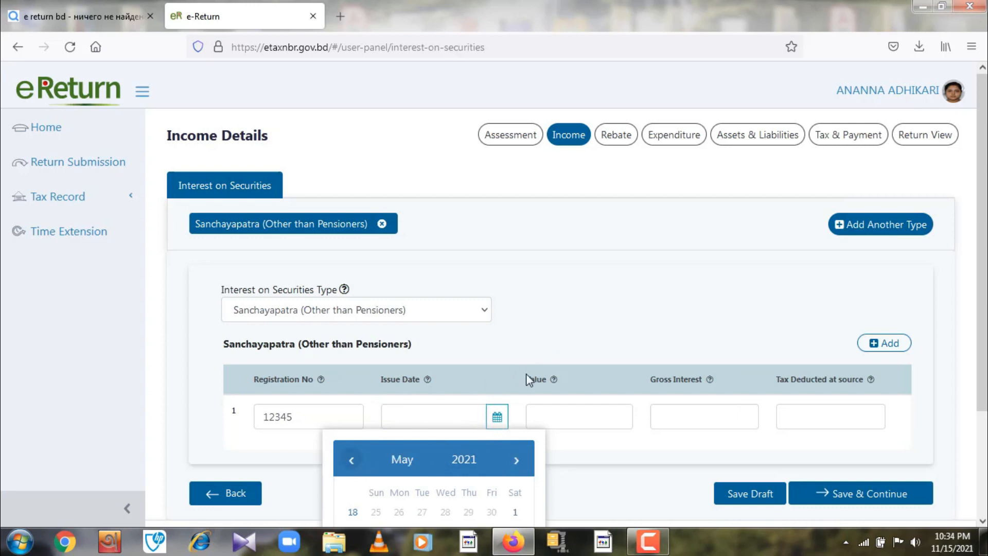
pyautogui.click(351, 459)
pyautogui.scroll(-3, 589, 306)
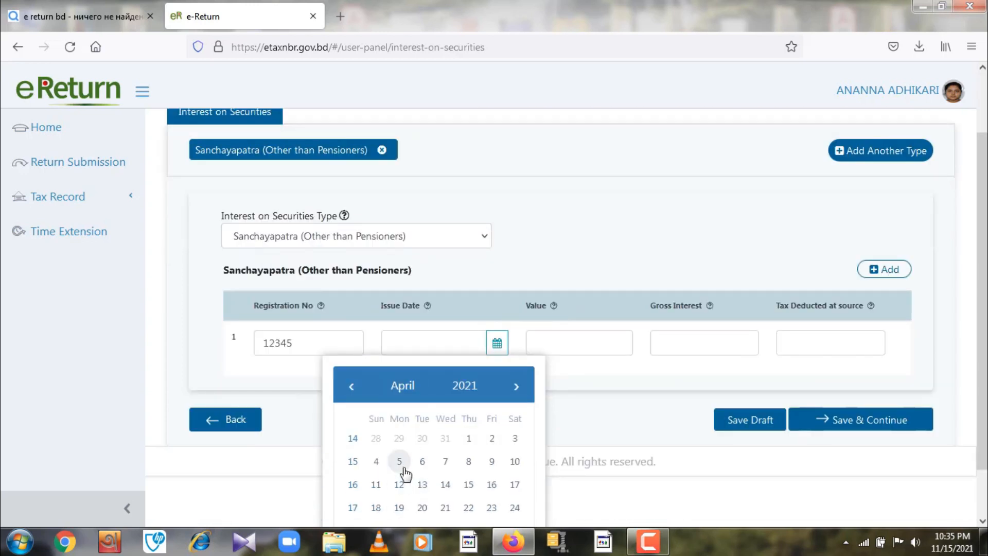
pyautogui.click(404, 468)
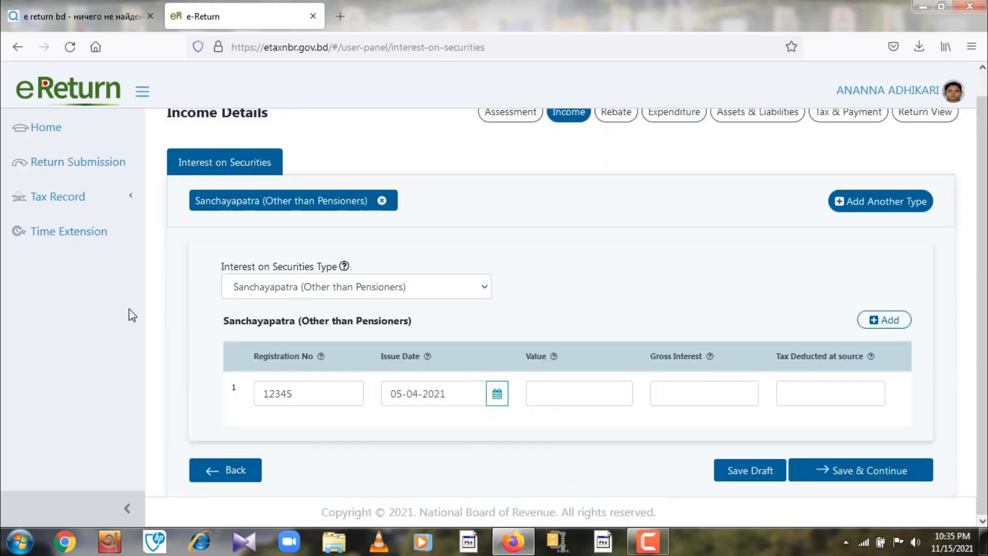
pyautogui.click(554, 396)
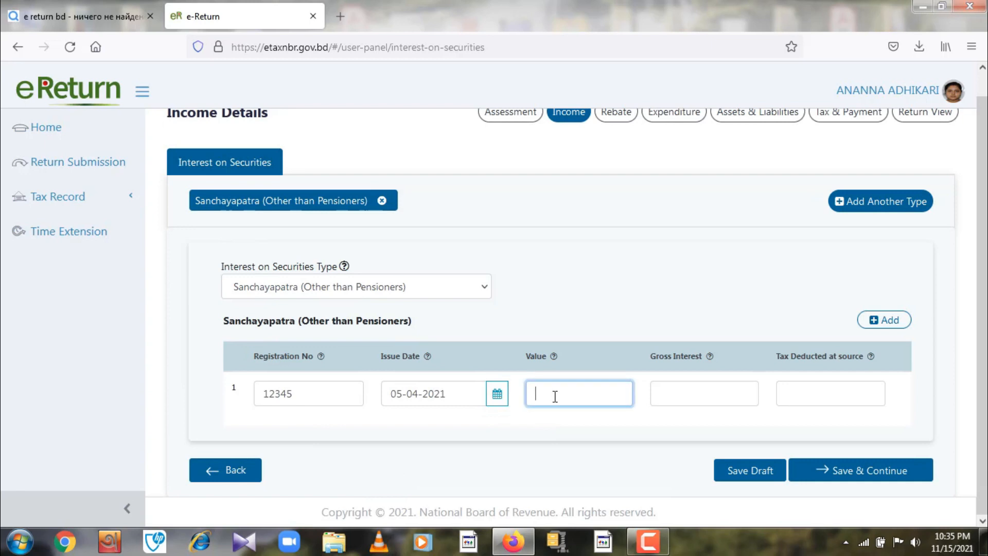
pyautogui.write('3,00,000')
pyautogui.moveTo(706, 356)
# - Enter gross interest 10,000 and tax deducted 500, then delete the extra empty row
pyautogui.click(693, 393)
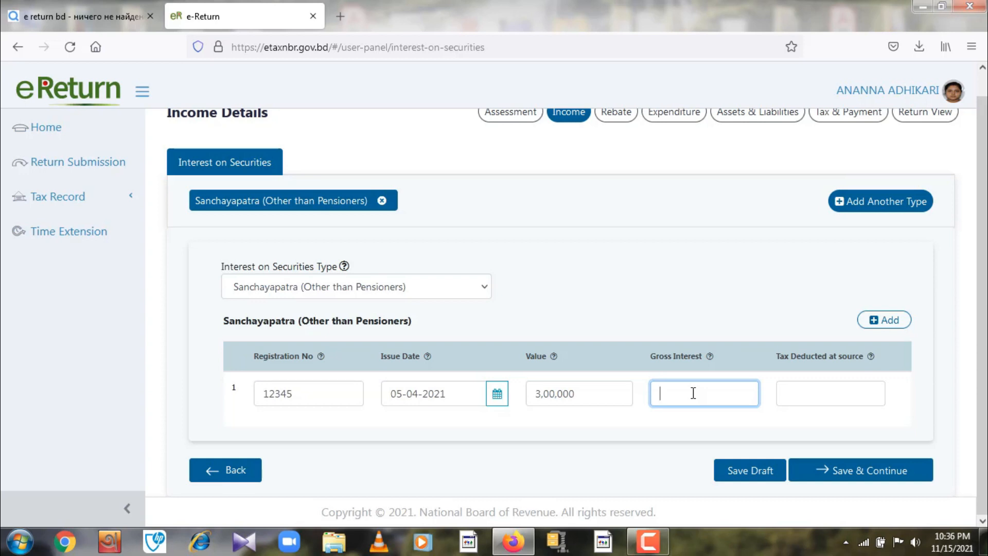
pyautogui.write('100000')
pyautogui.click(813, 392)
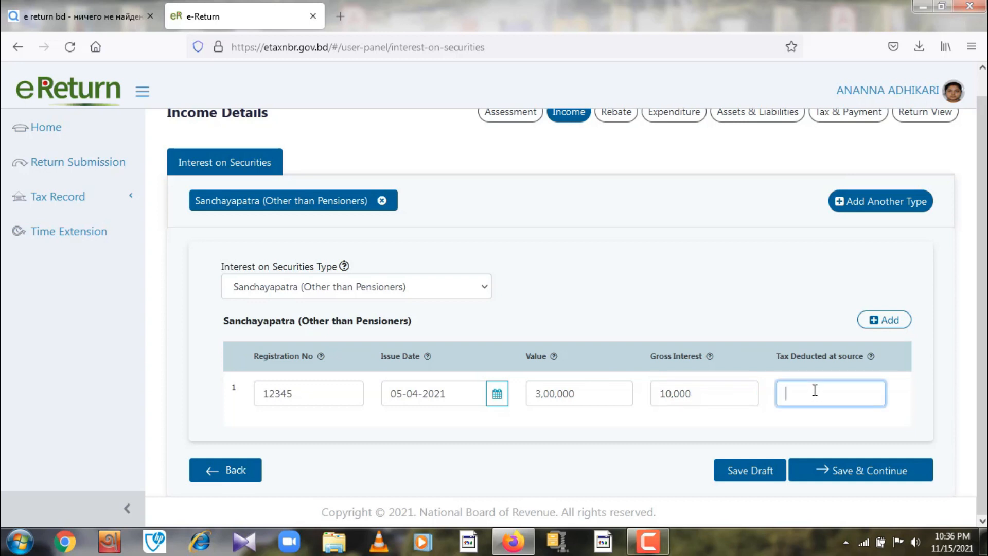
pyautogui.write('500')
pyautogui.scroll(1, 770, 296)
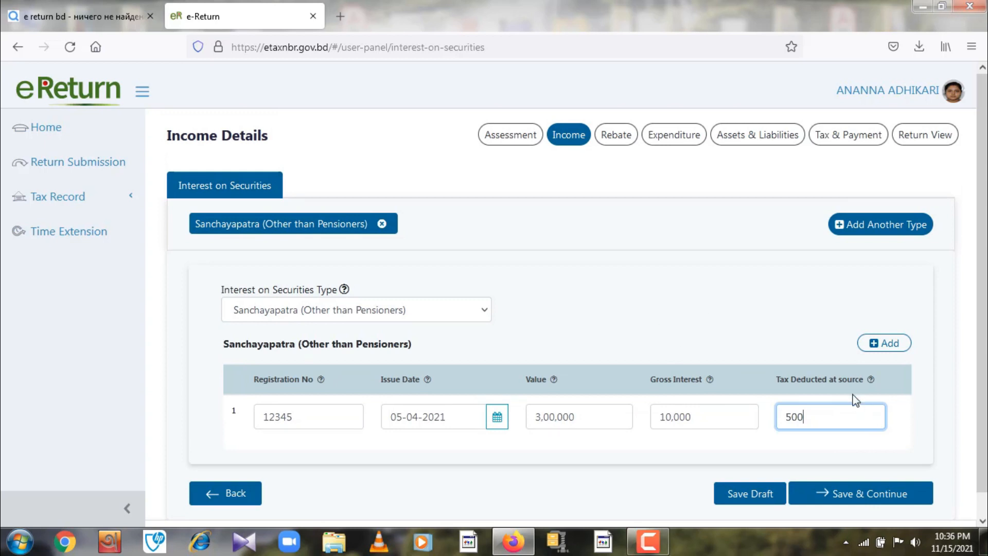
pyautogui.click(876, 344)
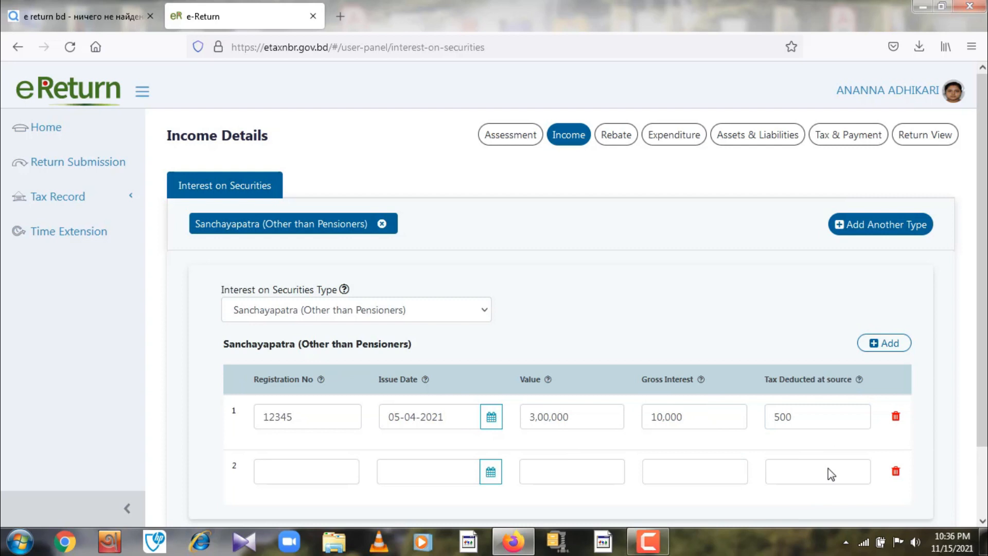
pyautogui.click(896, 472)
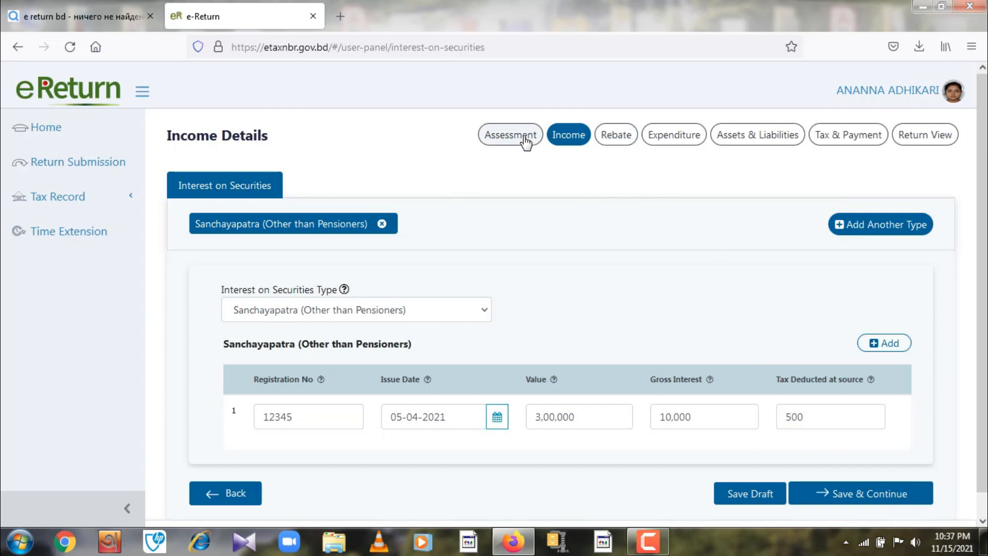
# - Go to the Rebate page and look over its unticked investment categories
pyautogui.click(620, 140)
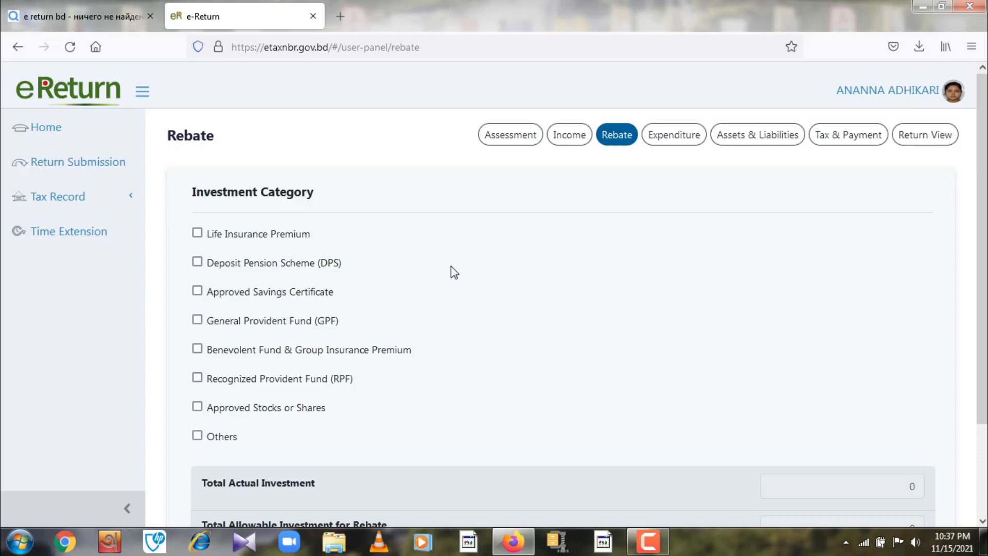
pyautogui.scroll(-3, 452, 270)
pyautogui.scroll(2, 447, 273)
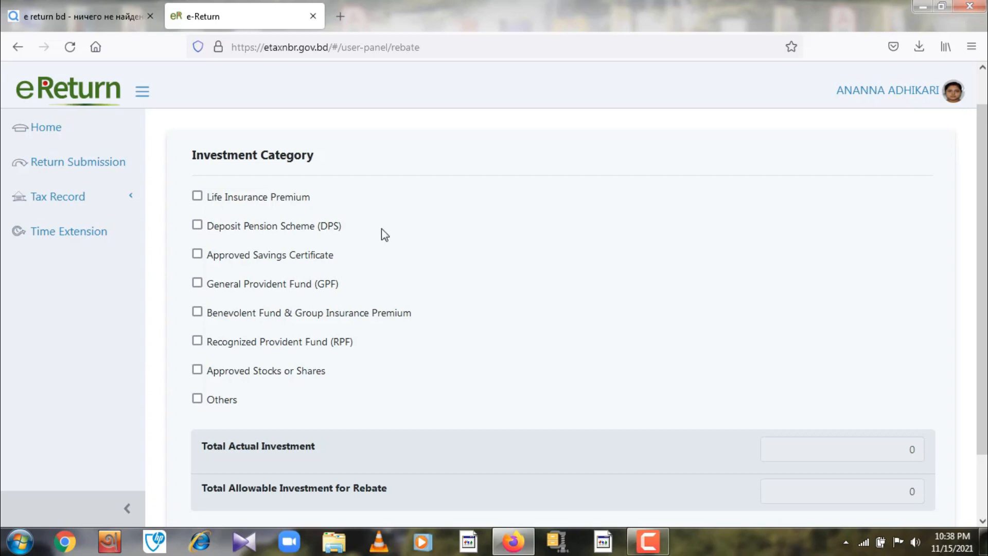
# - Claim a DPS investment at bank dbbl with its account number and a 1,00,000 deposit
pyautogui.click(197, 225)
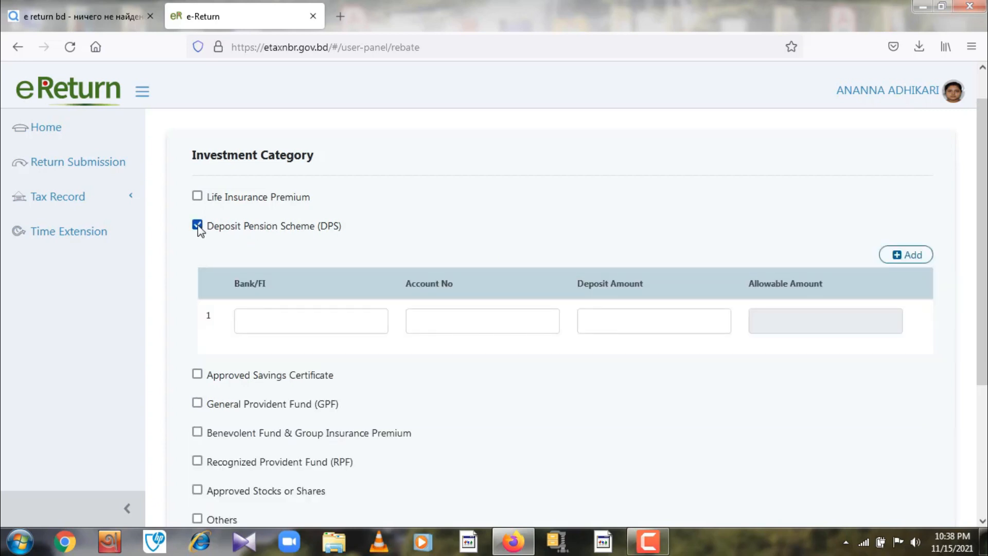
pyautogui.click(260, 320)
pyautogui.write('dbbl')
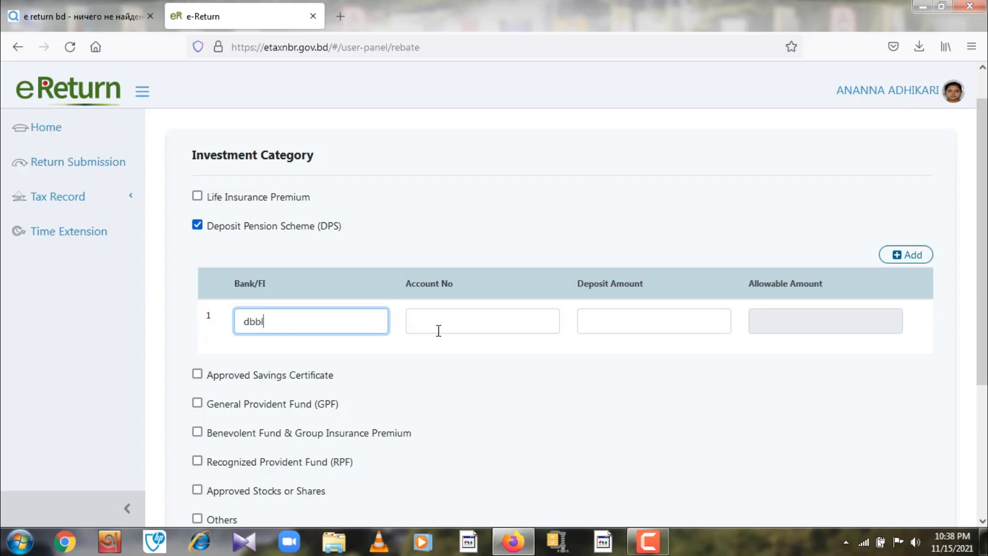
pyautogui.click(438, 329)
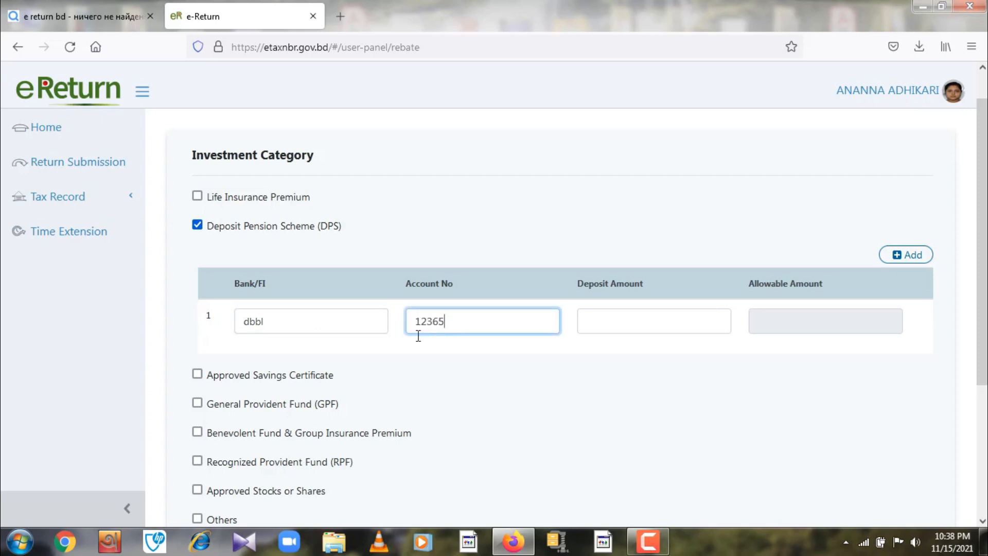
pyautogui.click(627, 314)
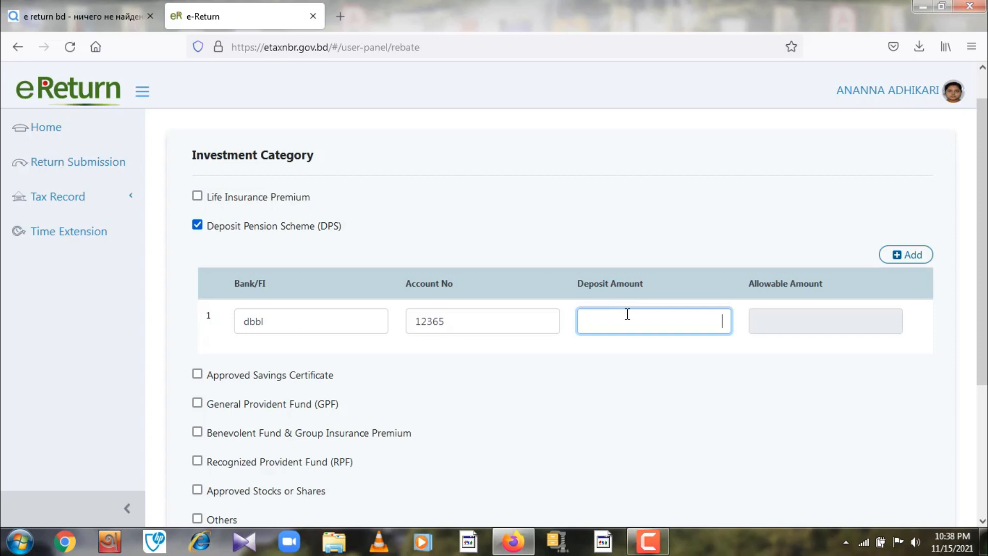
pyautogui.write('1,00,000')
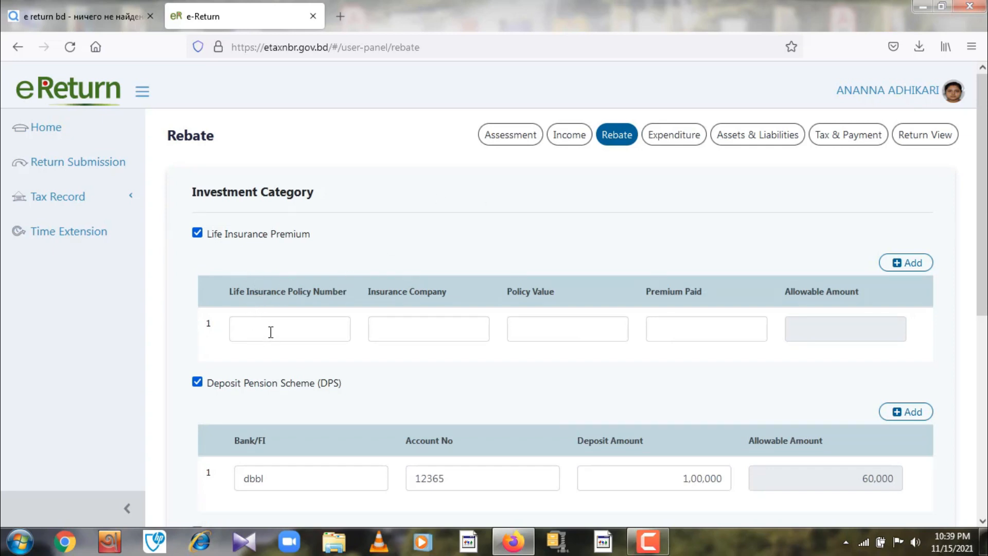
pyautogui.click(405, 325)
pyautogui.click(562, 328)
pyautogui.click(680, 328)
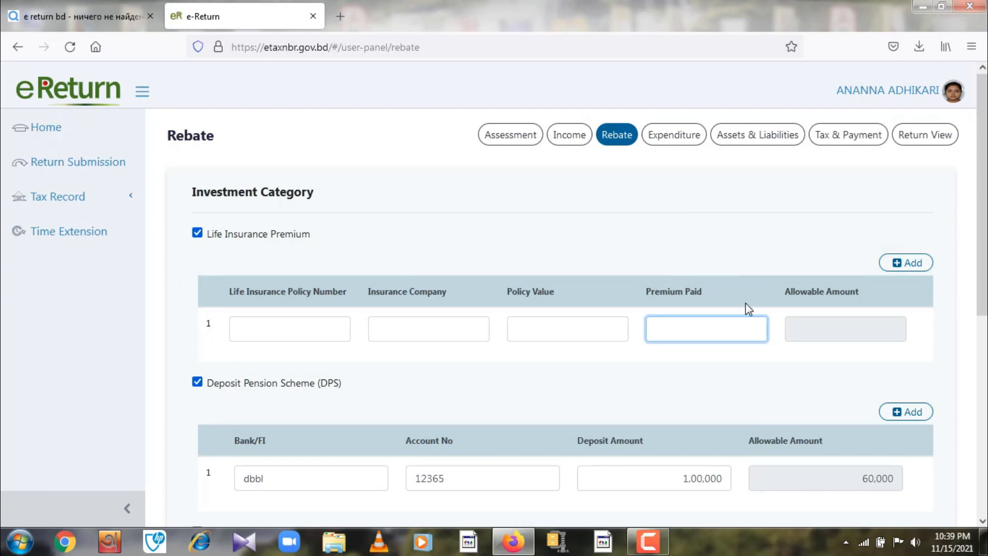
pyautogui.click(827, 330)
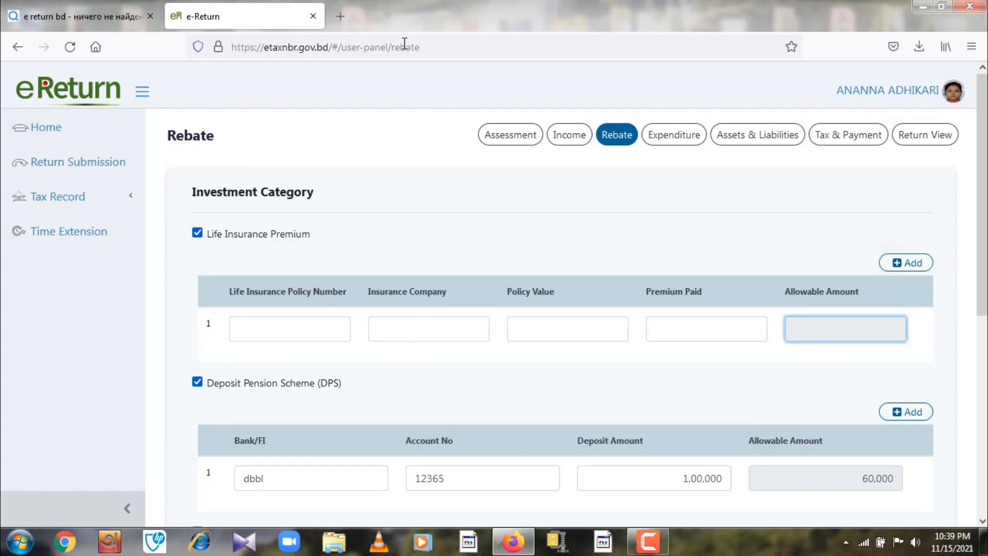
pyautogui.scroll(-6, 636, 230)
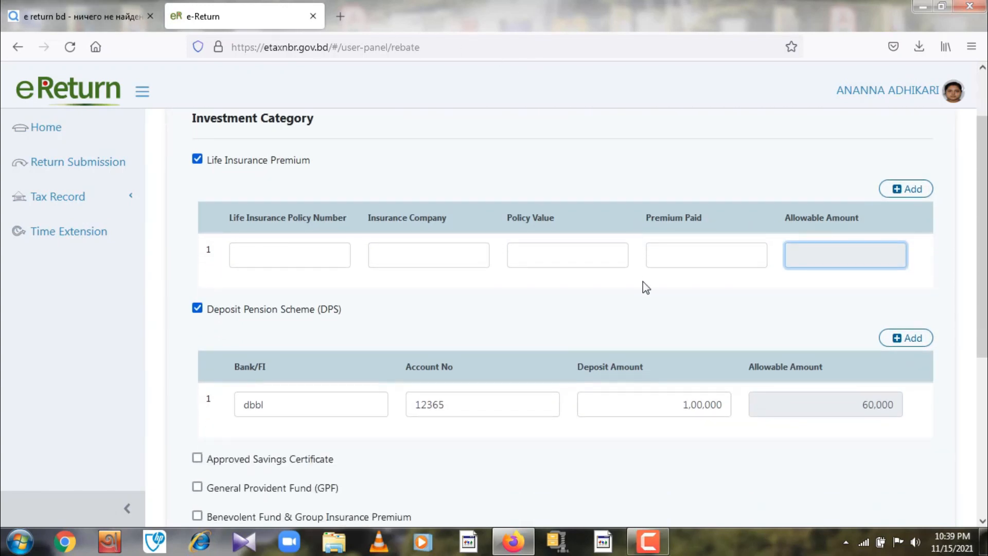
pyautogui.scroll(-1, 751, 285)
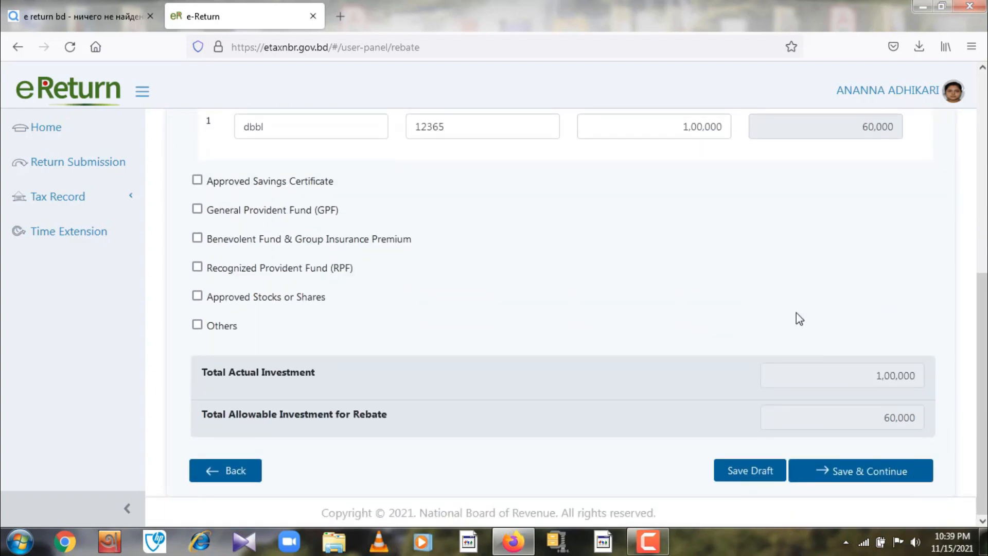
pyautogui.scroll(7, 796, 313)
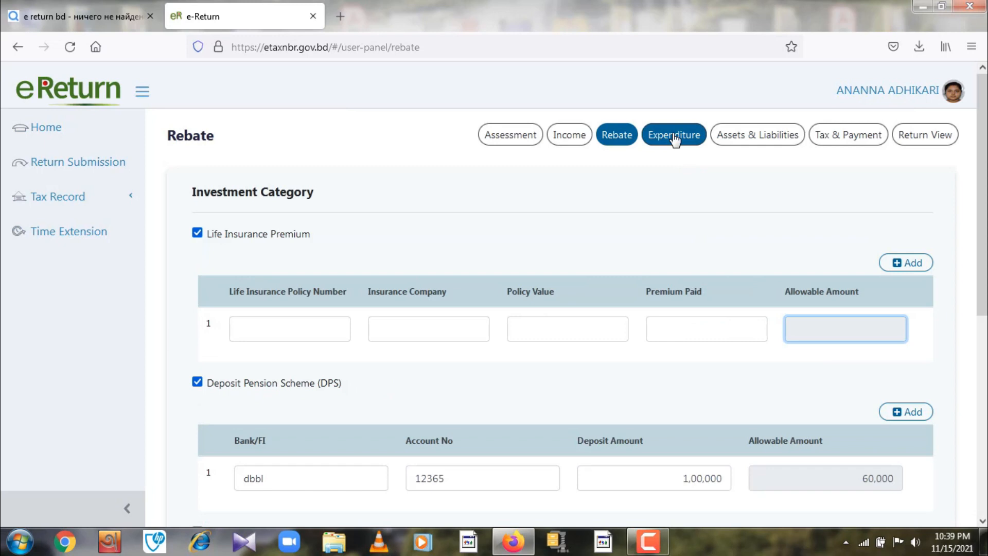
# - Open Expenditure, visit the food and accommodation amounts, and expand Auto and Transportation expenses
pyautogui.click(674, 137)
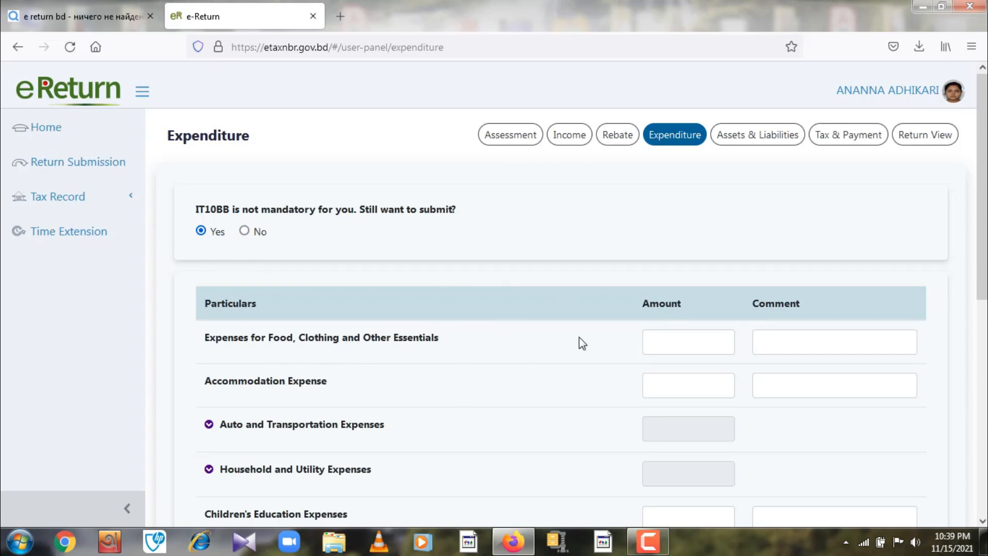
pyautogui.click(670, 342)
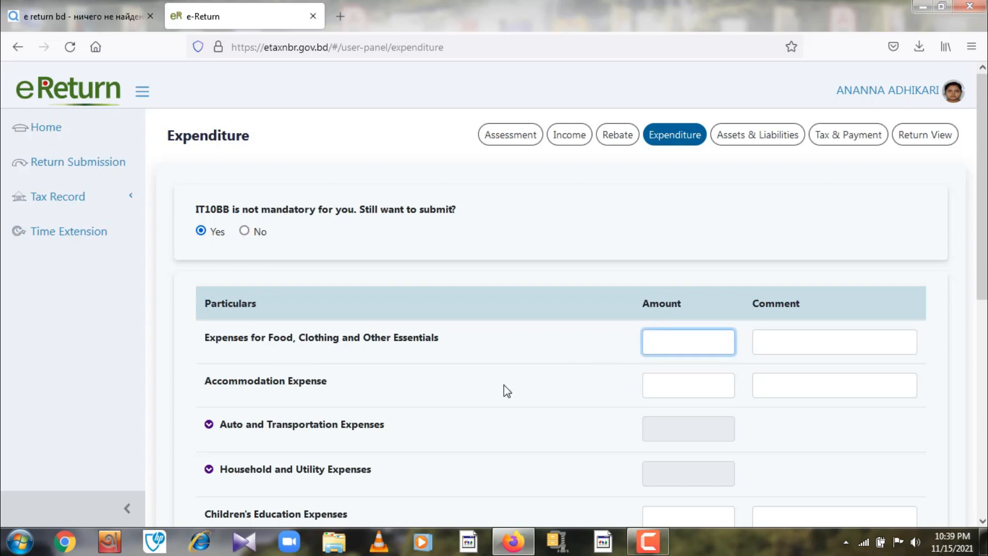
pyautogui.click(658, 382)
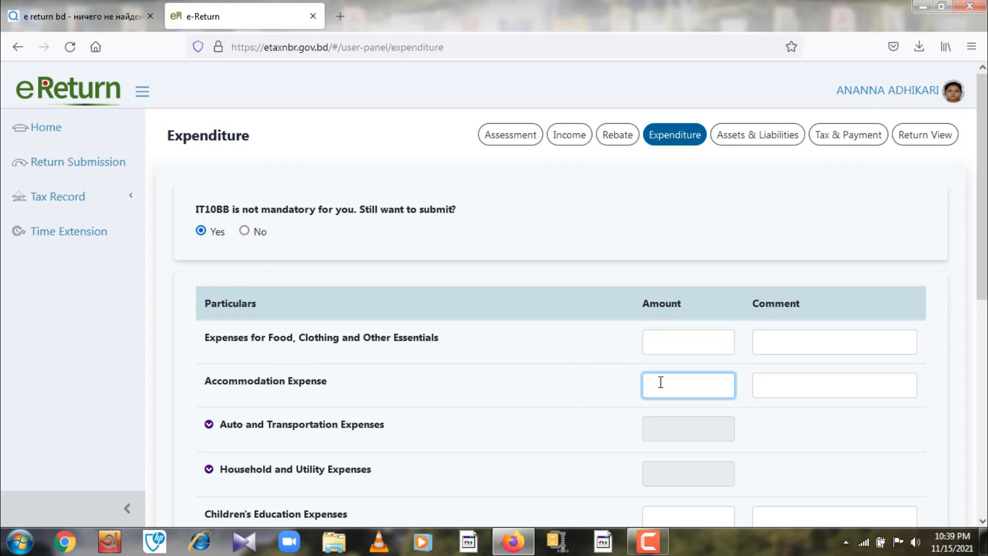
pyautogui.scroll(-3, 593, 373)
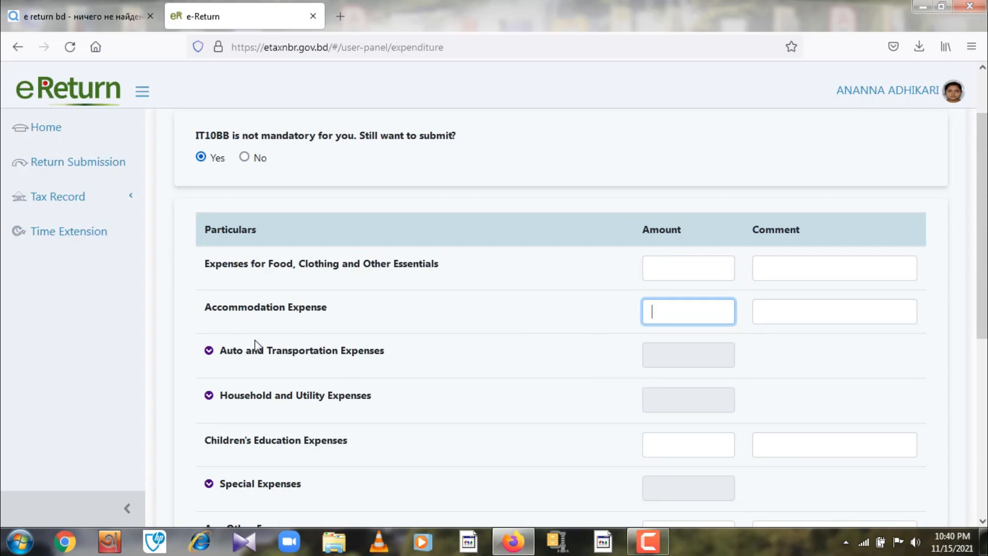
pyautogui.click(666, 353)
pyautogui.scroll(-6, 511, 371)
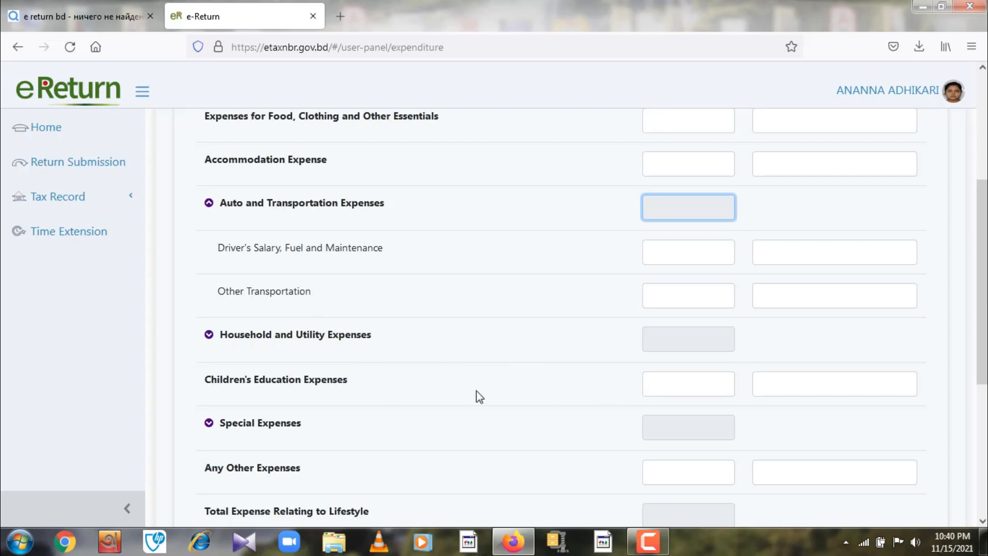
pyautogui.scroll(-2, 477, 393)
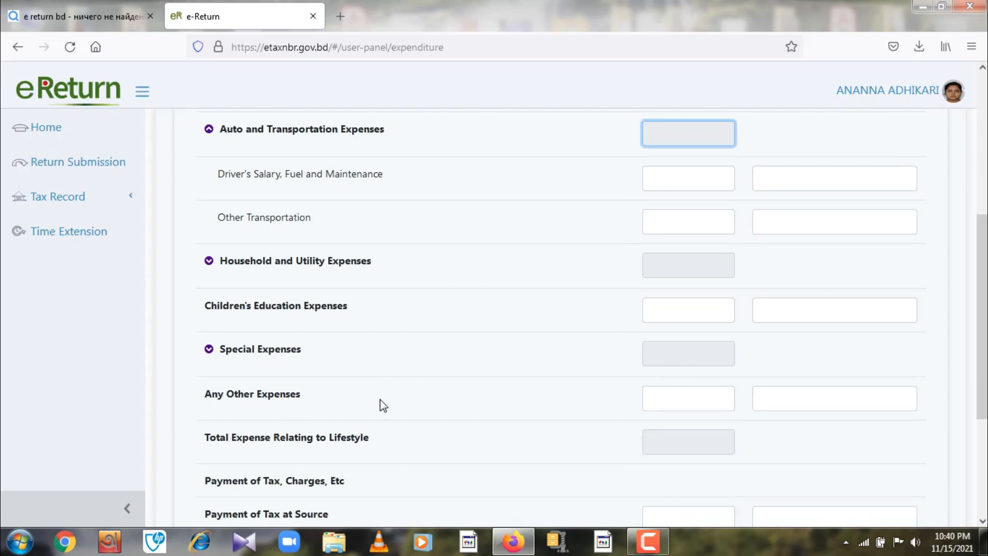
pyautogui.scroll(-4, 378, 401)
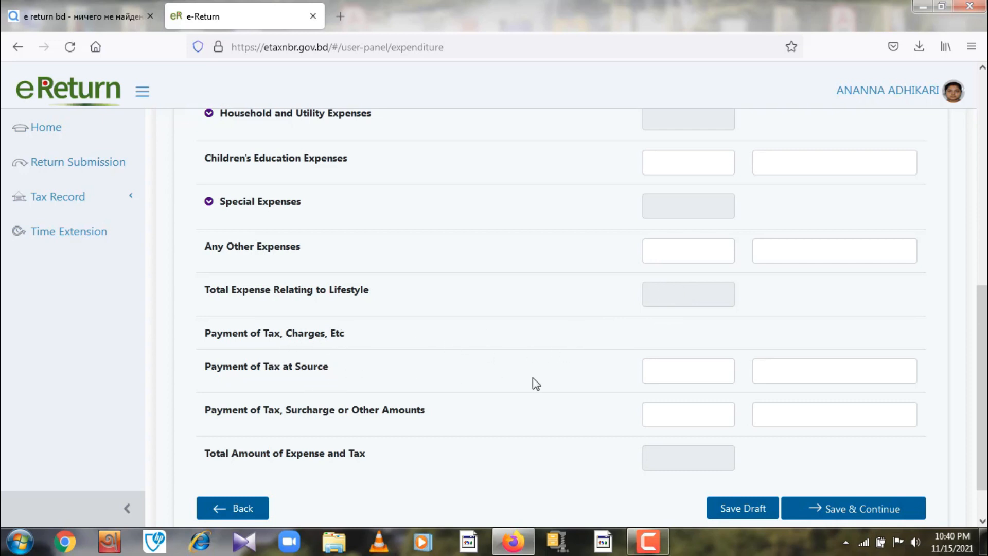
pyautogui.scroll(10, 477, 247)
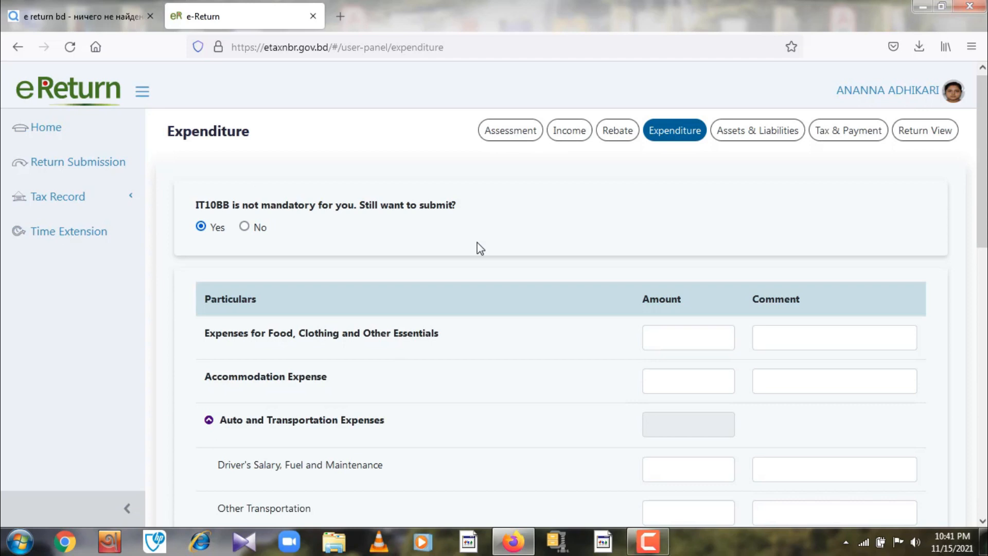
# - Answer No to IT10BB, enter 300000 as total expense and tax, and save
pyautogui.click(249, 228)
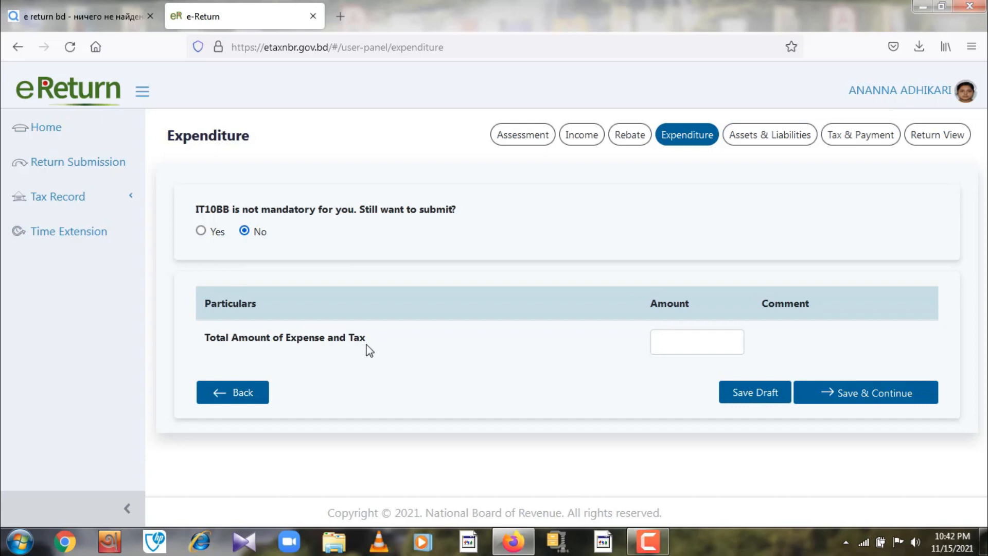
pyautogui.click(672, 340)
pyautogui.write('300000')
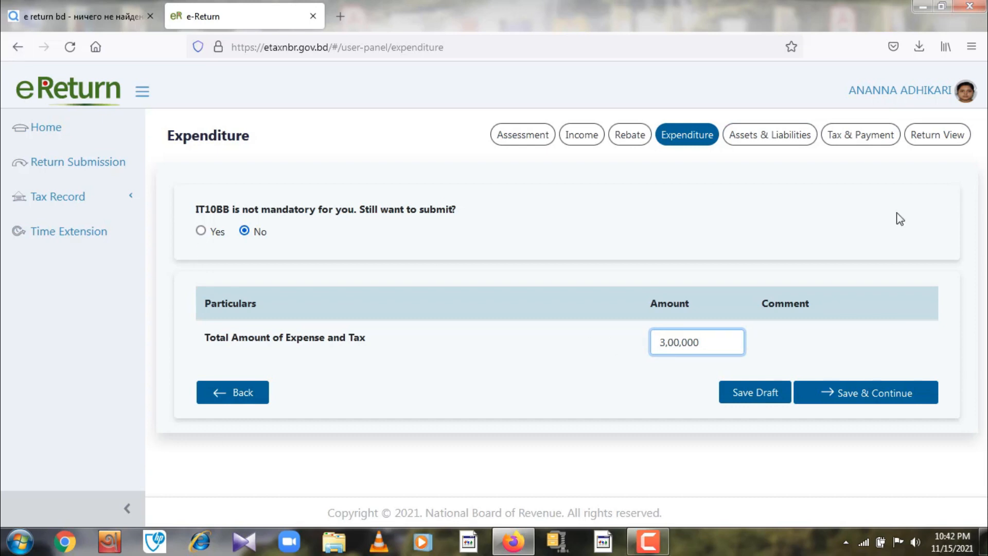
pyautogui.click(868, 393)
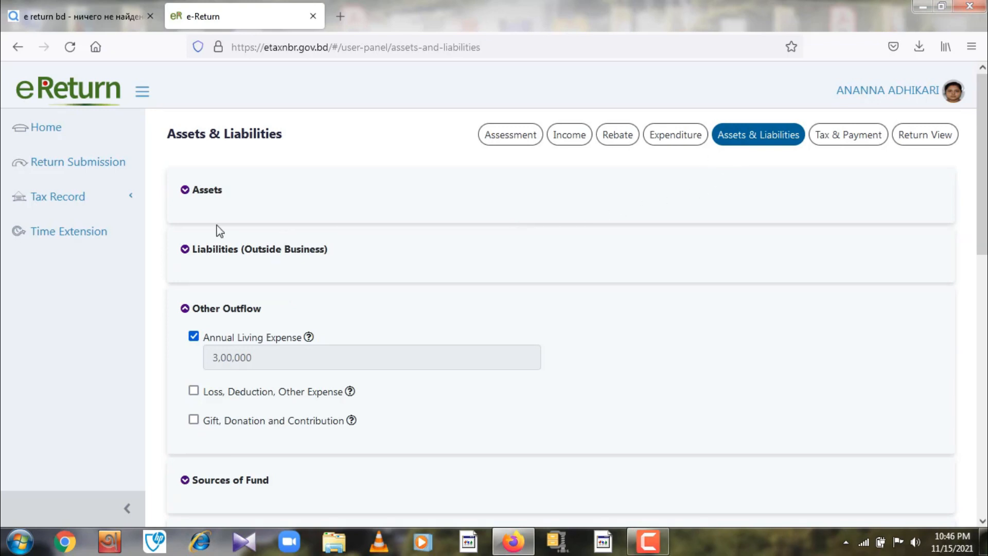
# - Expand Assets and tick Furniture, Equipments and Electronic Items
pyautogui.click(186, 191)
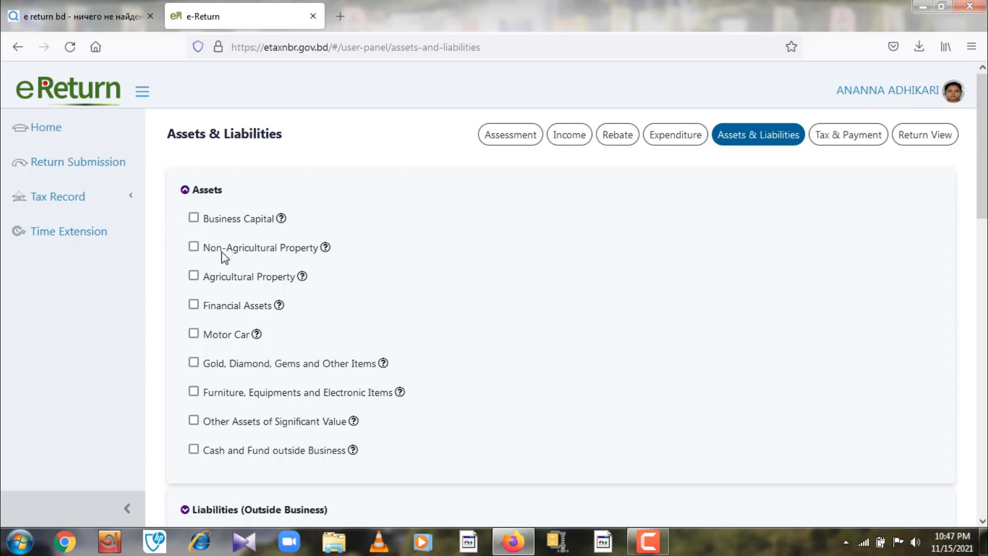
pyautogui.scroll(-2, 381, 322)
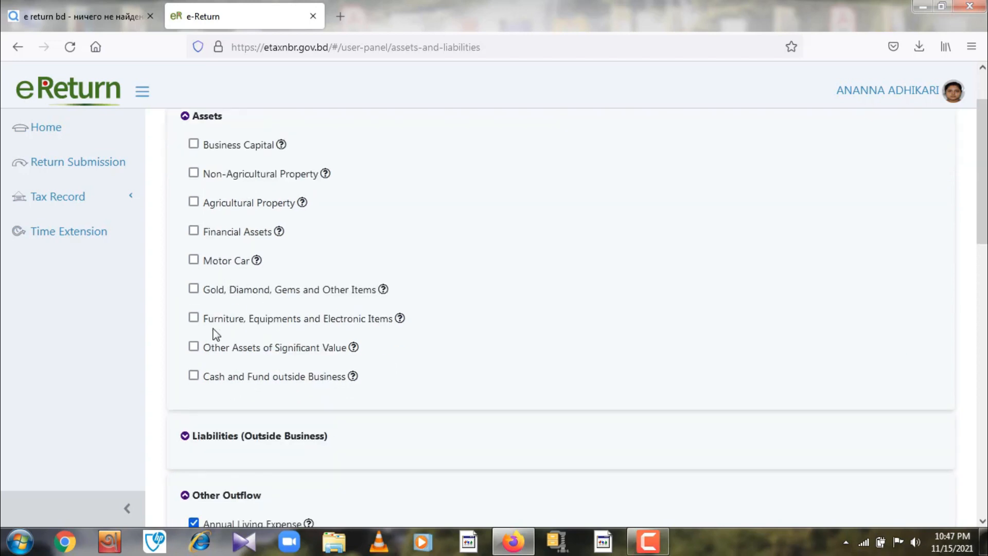
pyautogui.click(193, 318)
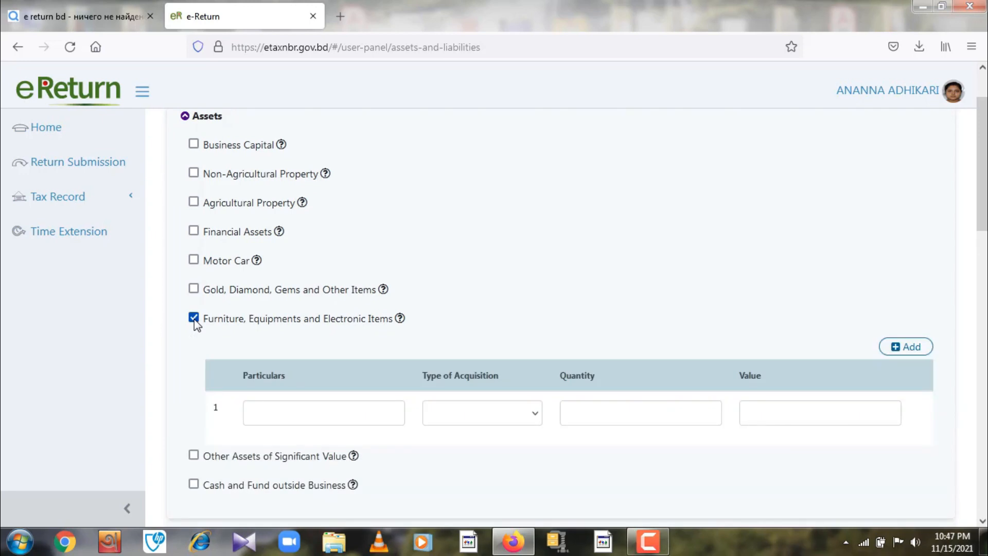
# - Enter the asset as a tv, acquired by Gift, quantity 1, value 50,000
pyautogui.click(263, 412)
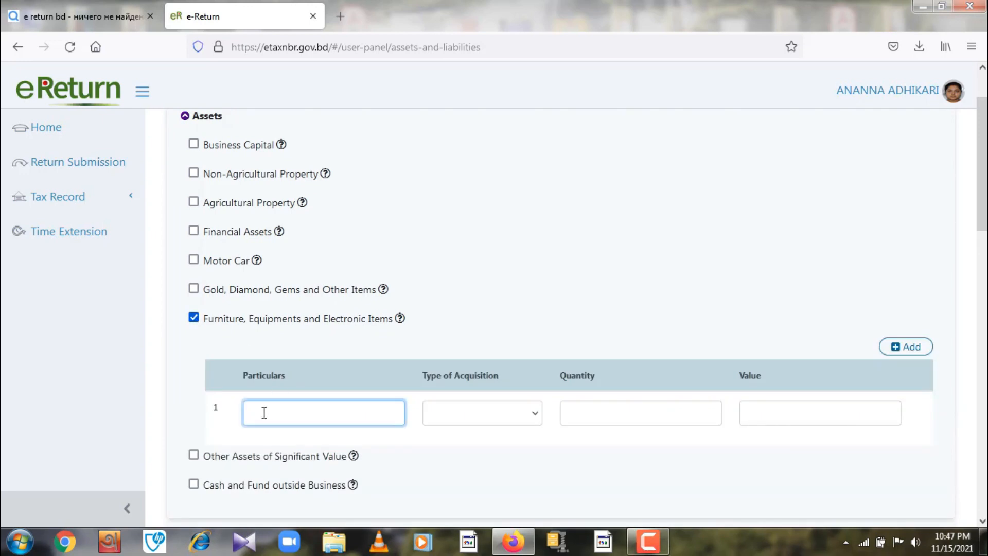
pyautogui.write('tv')
pyautogui.click(454, 415)
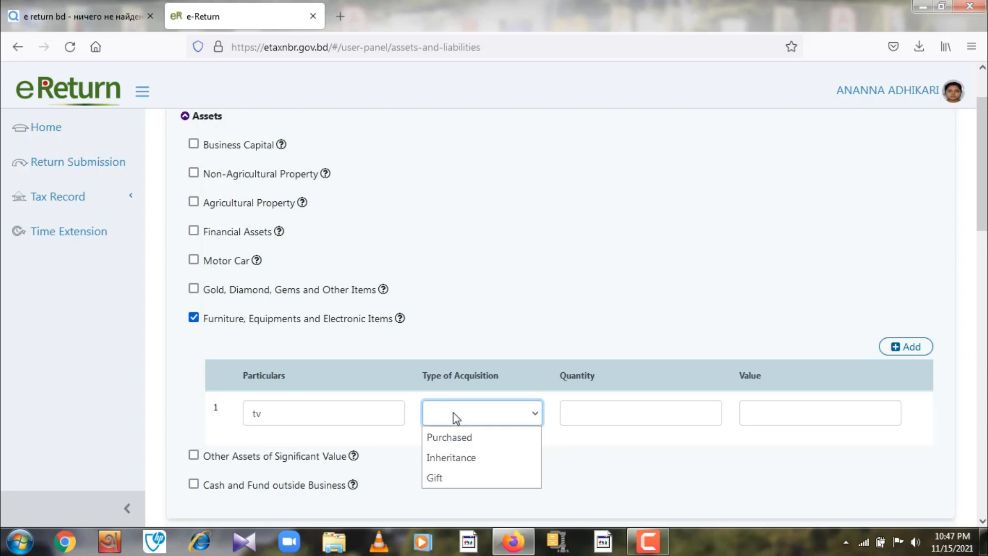
pyautogui.click(447, 477)
pyautogui.click(589, 416)
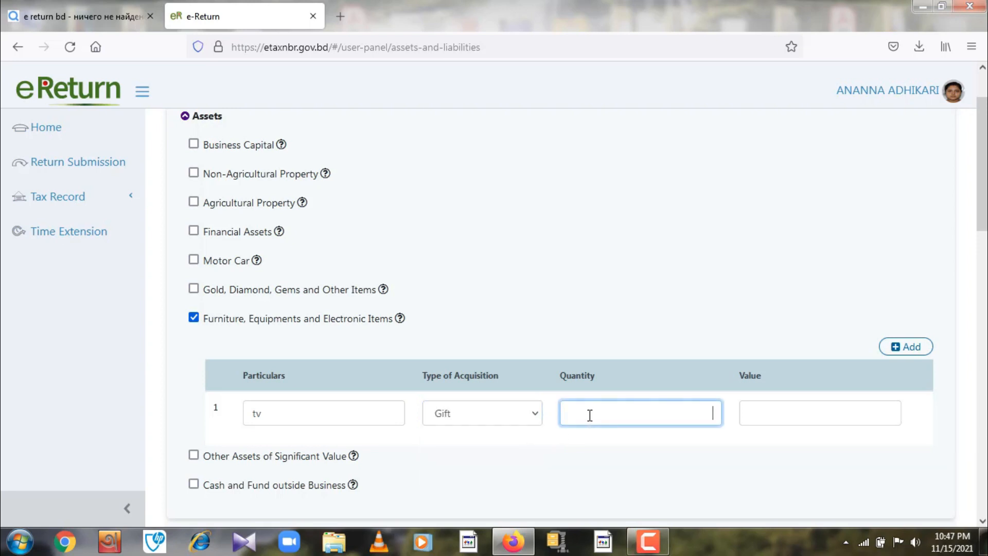
pyautogui.write('1')
pyautogui.click(761, 418)
pyautogui.write('50,000')
pyautogui.click(570, 241)
pyautogui.scroll(-5, 570, 241)
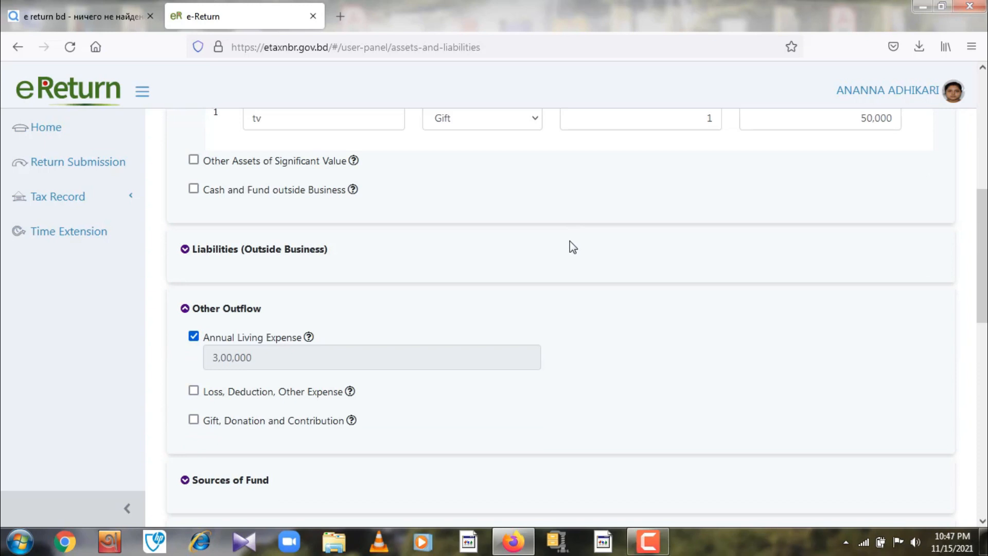
# - Tick Unsecured Loan under Liabilities (Outside Business) and scroll down to Sources of Fund
pyautogui.click(186, 250)
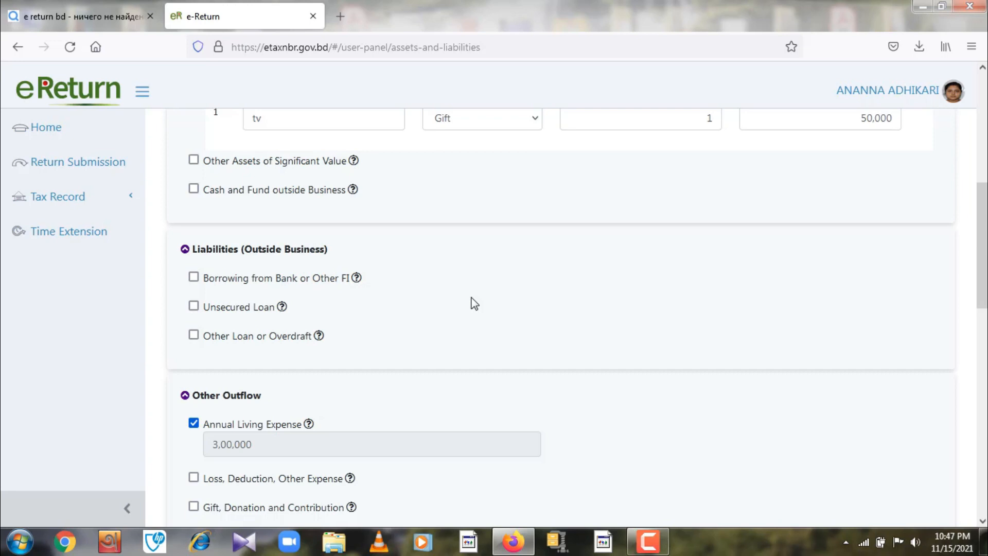
pyautogui.click(195, 307)
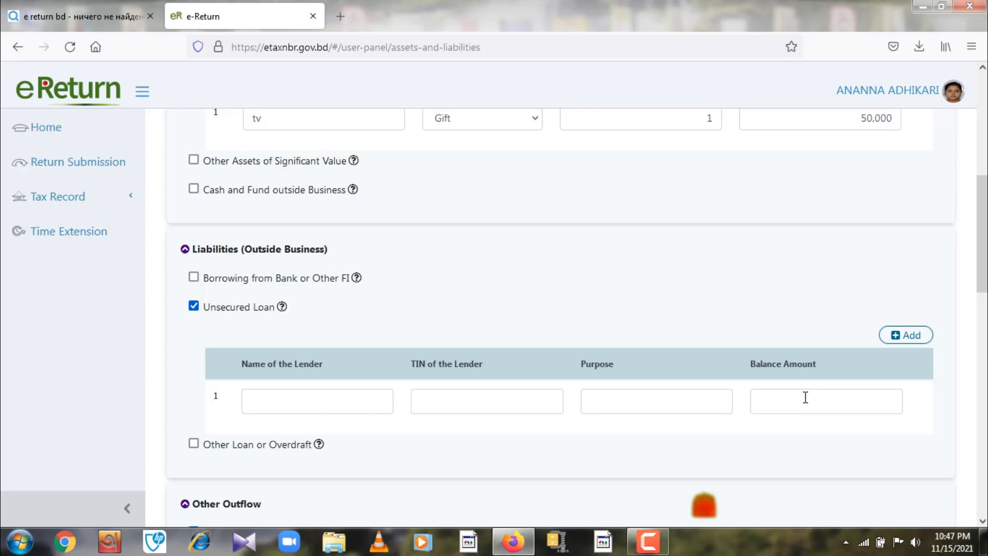
pyautogui.scroll(-1, 793, 407)
pyautogui.scroll(-3, 792, 407)
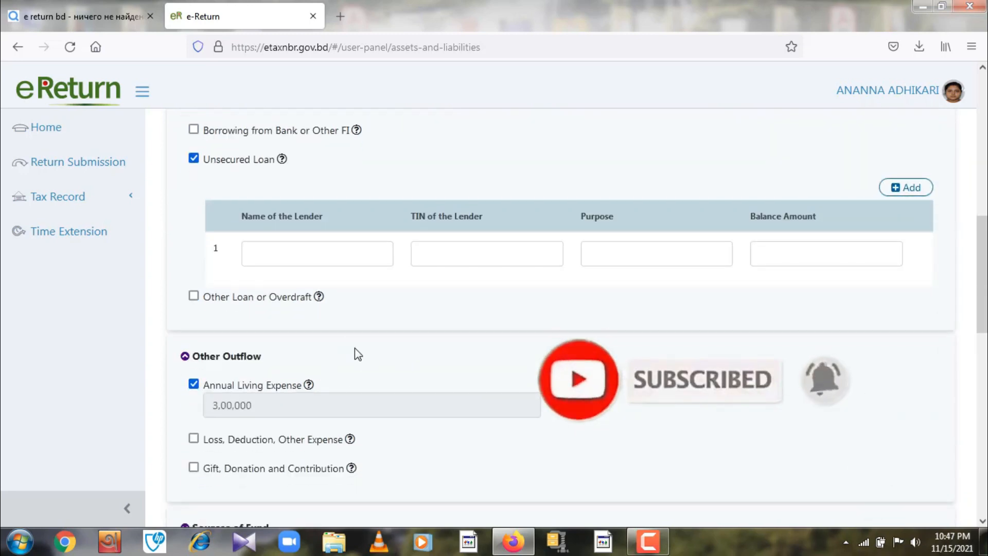
pyautogui.scroll(-4, 359, 355)
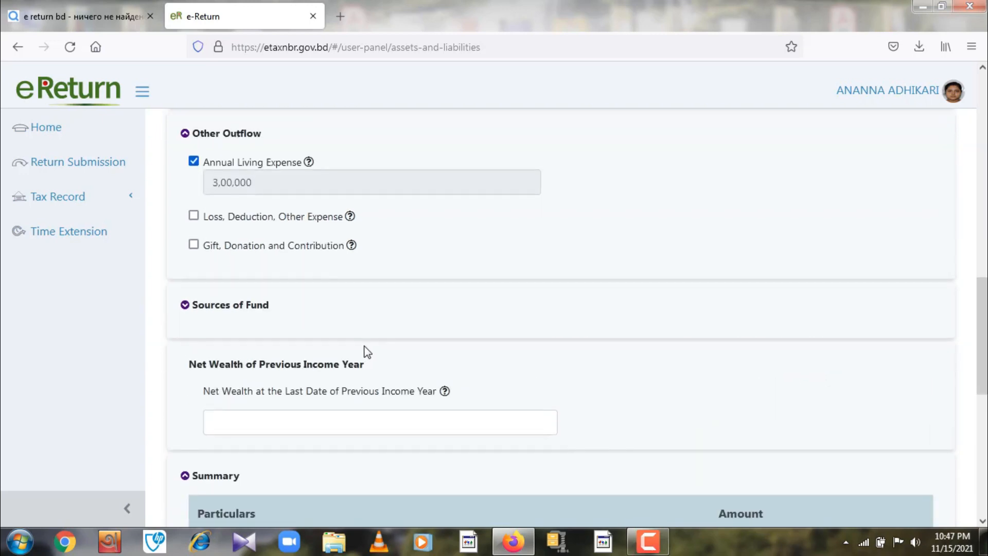
pyautogui.scroll(-6, 362, 352)
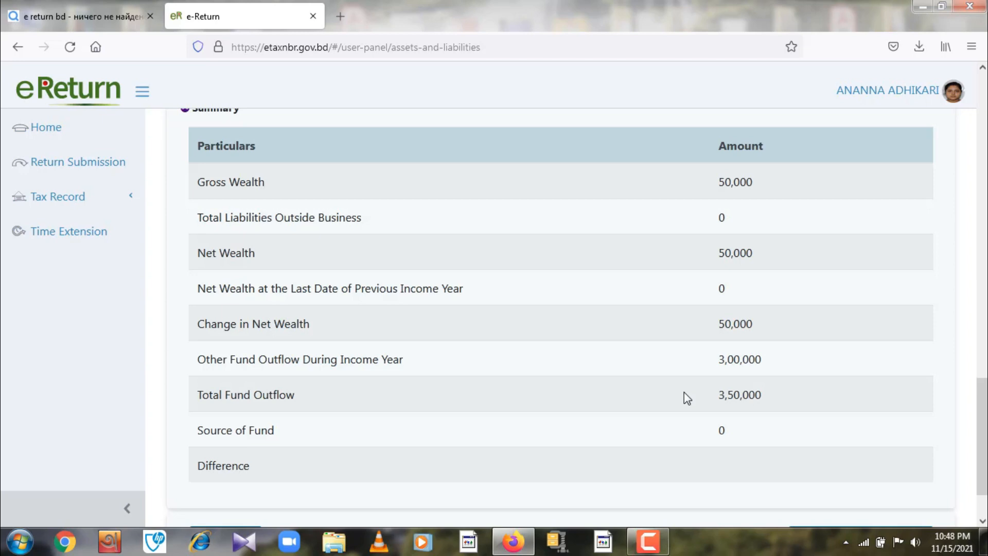
pyautogui.scroll(10, 692, 362)
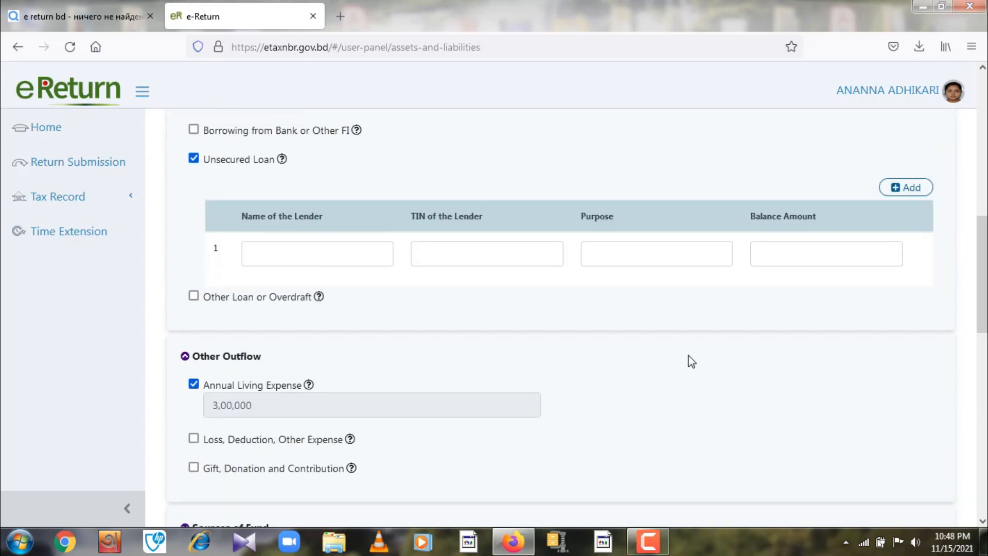
pyautogui.scroll(4, 689, 360)
pyautogui.scroll(-10, 688, 360)
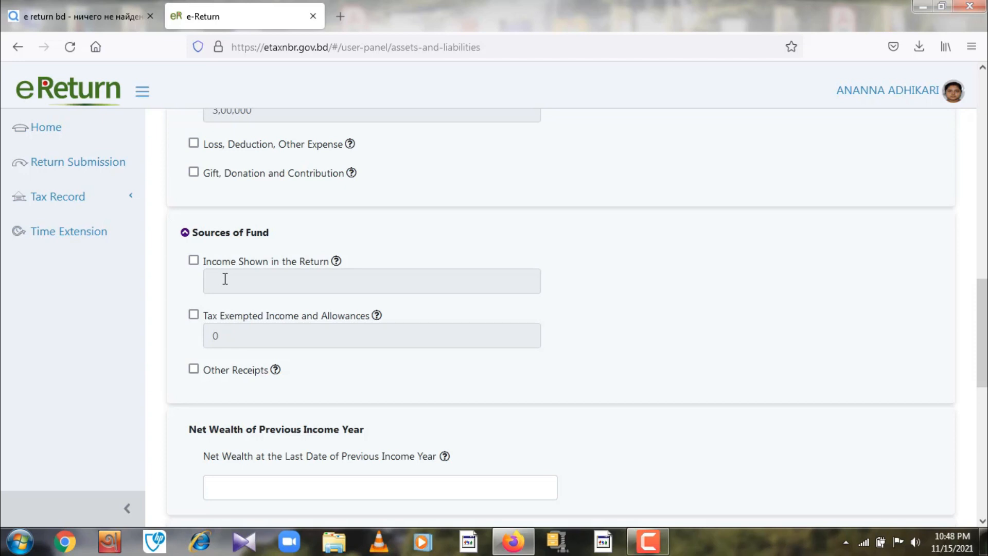
# - Add an Other Receipt 'expense+tv', reference 'father', amount 350000, and check the Summary balances
pyautogui.click(193, 369)
pyautogui.click(278, 461)
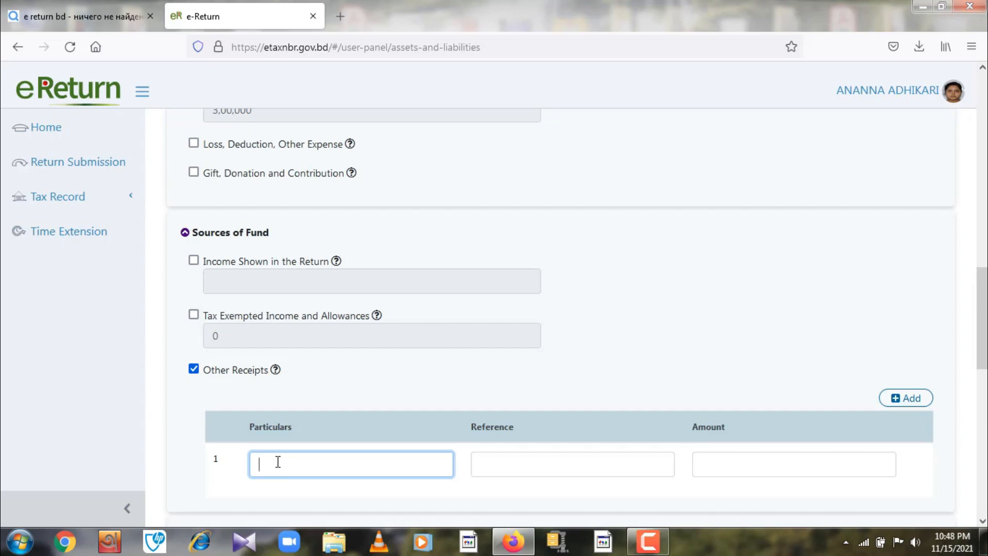
pyautogui.write('expense+tv')
pyautogui.click(506, 460)
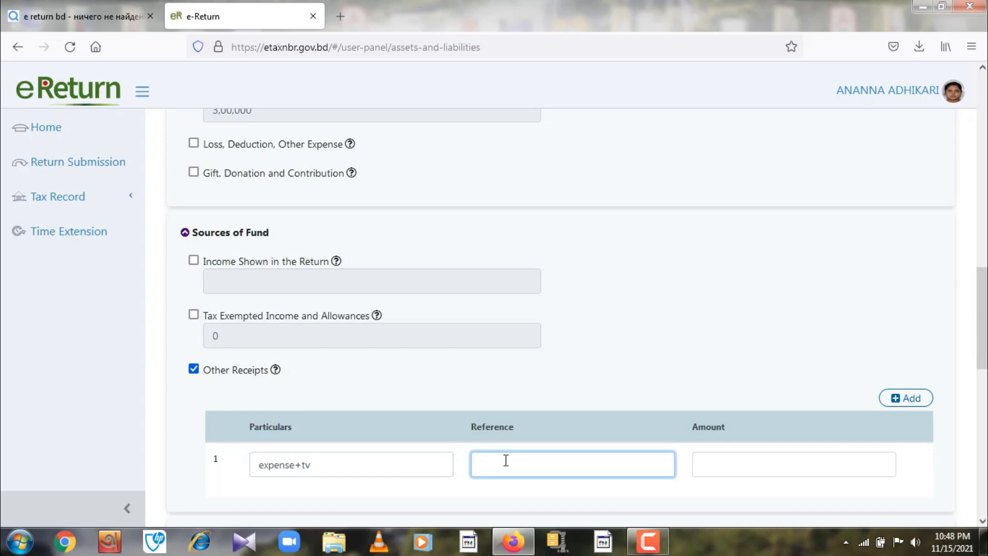
pyautogui.write('father')
pyautogui.click(717, 465)
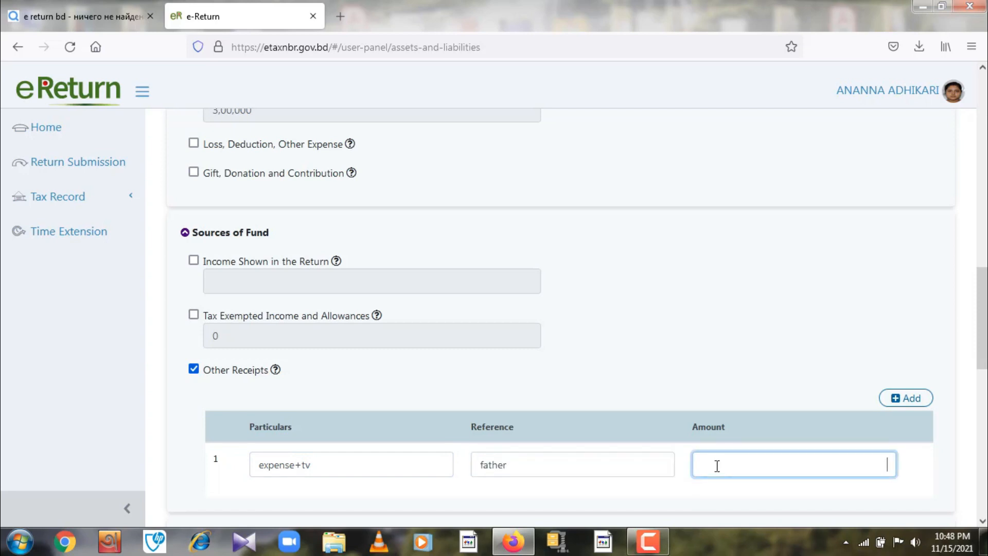
pyautogui.write('350000')
pyautogui.scroll(-5, 743, 309)
pyautogui.scroll(-4, 742, 307)
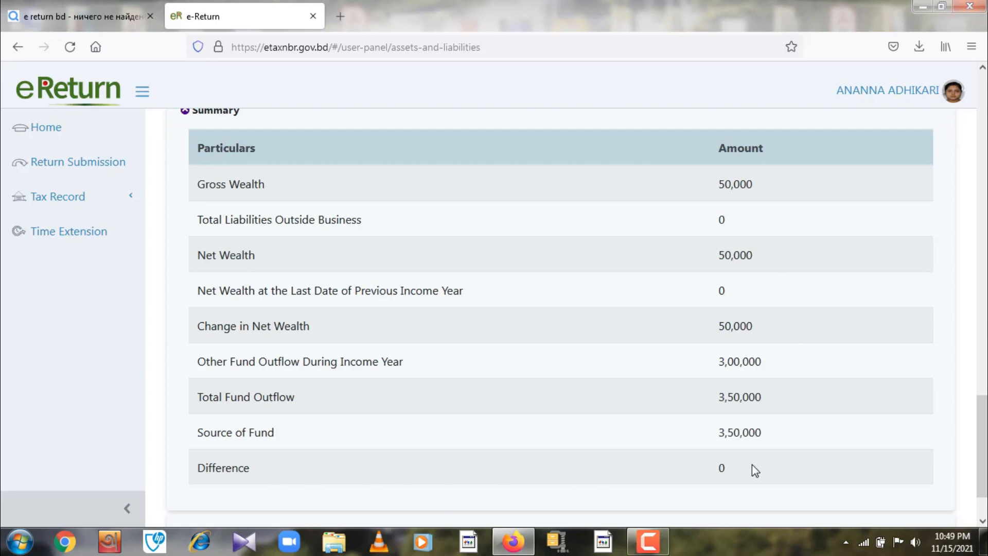
pyautogui.scroll(-2, 756, 470)
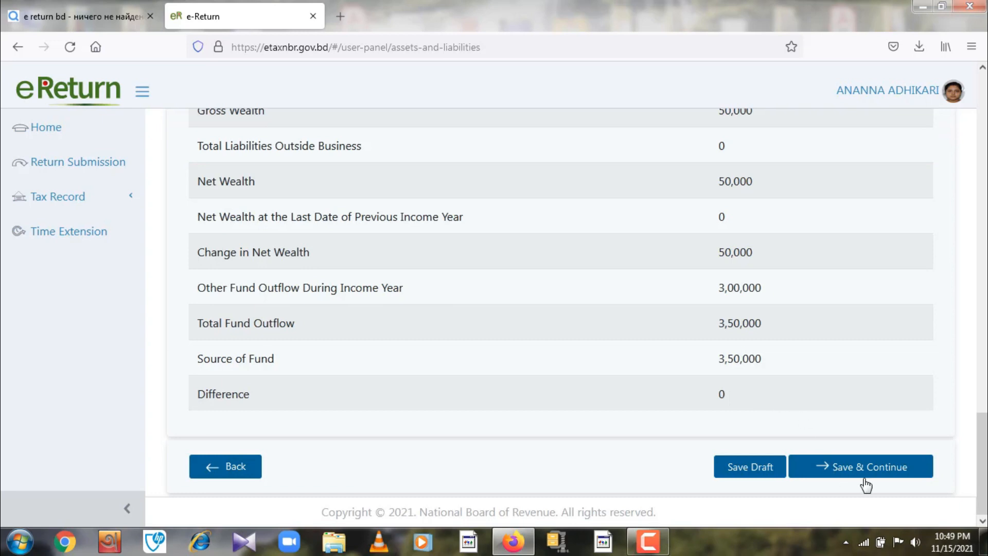
pyautogui.scroll(15, 830, 426)
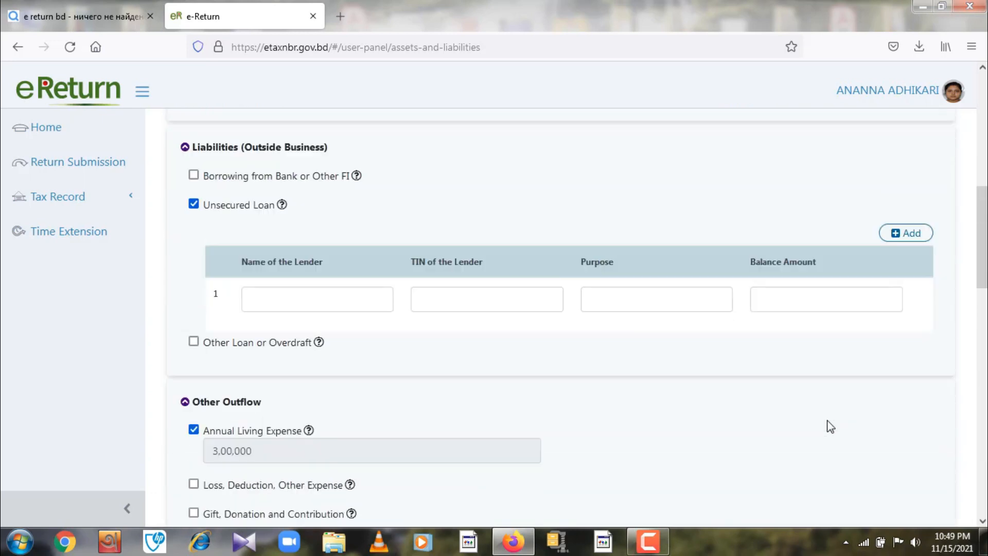
pyautogui.scroll(6, 830, 426)
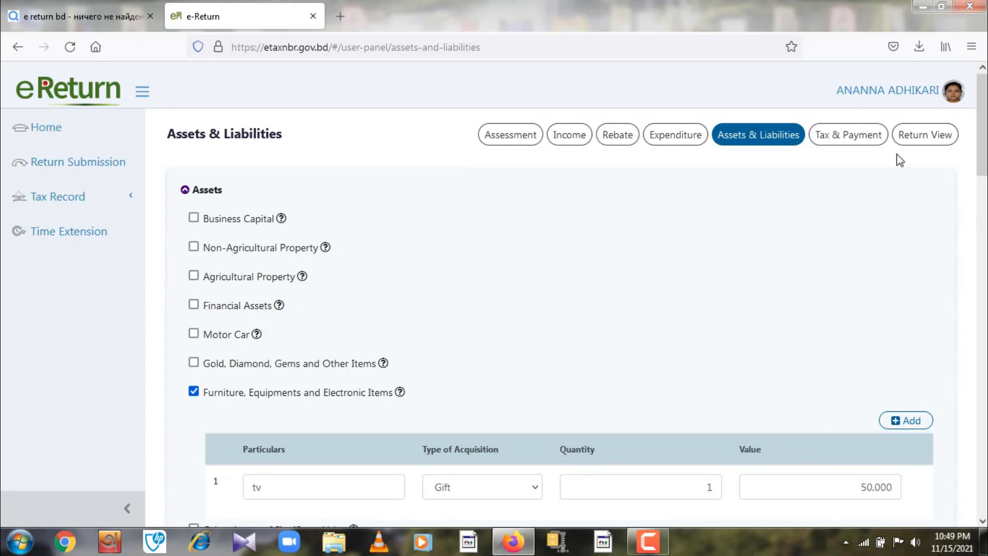
# - Switch to the Tax & Payment page and scroll over its income heads, all at 0
pyautogui.click(850, 144)
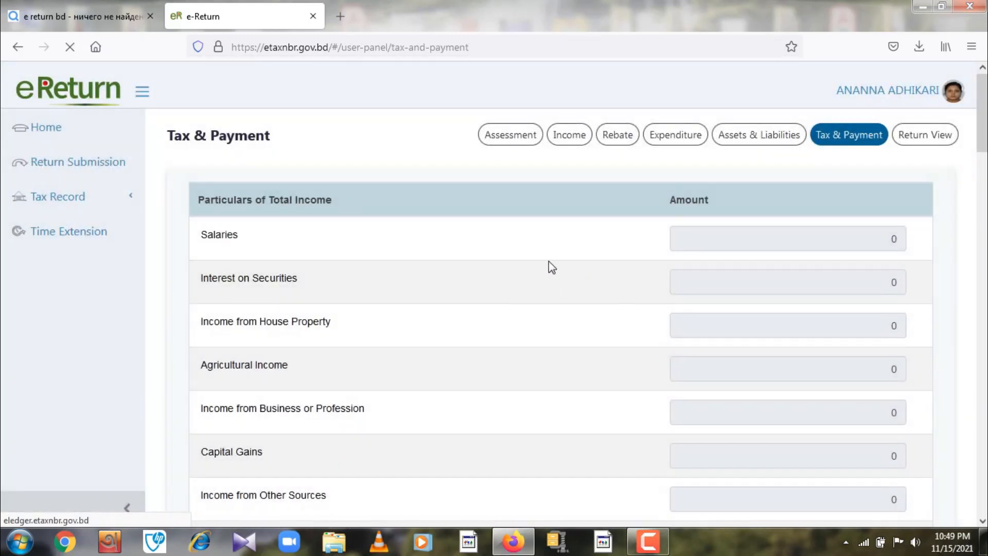
pyautogui.scroll(-10, 553, 268)
pyautogui.scroll(-6, 558, 267)
pyautogui.scroll(15, 563, 265)
pyautogui.scroll(3, 565, 266)
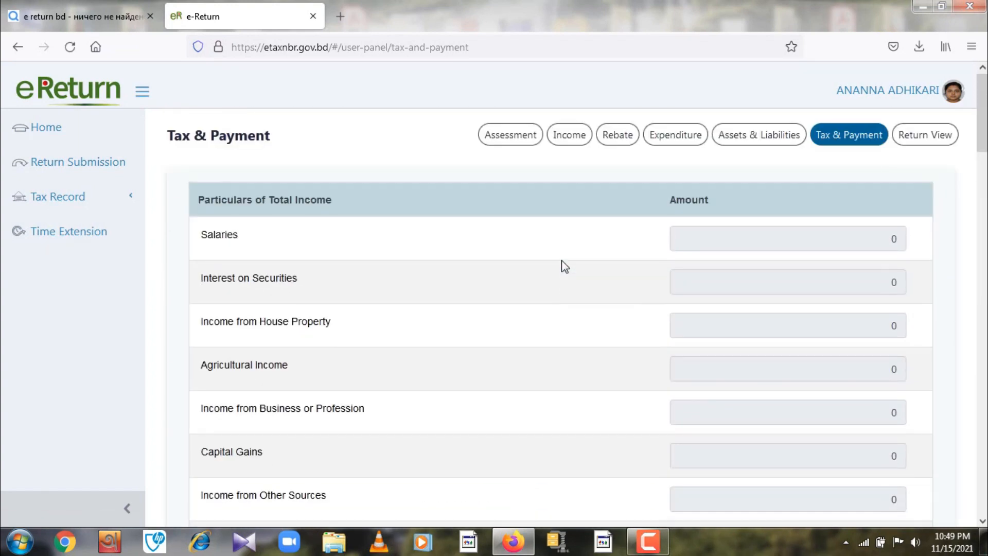
# - Open Return View and scroll through the 2021-2022 Return of Income to Verification
pyautogui.click(919, 139)
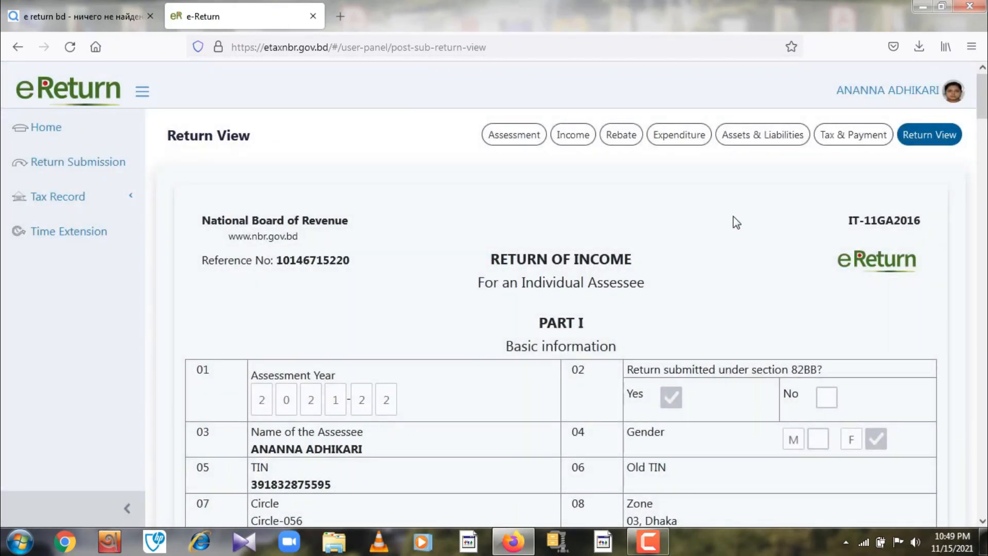
pyautogui.scroll(-6, 585, 337)
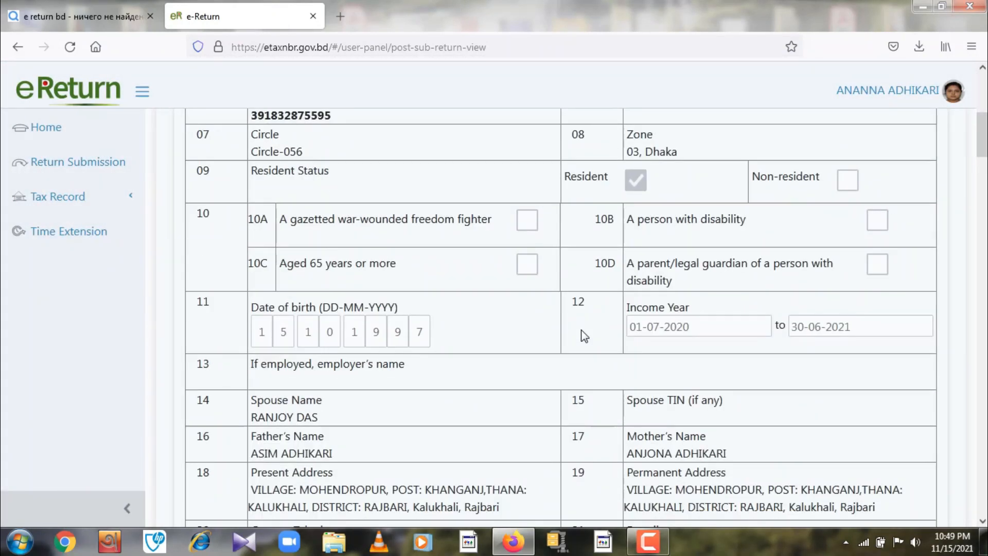
pyautogui.scroll(-12, 581, 330)
pyautogui.scroll(4, 581, 330)
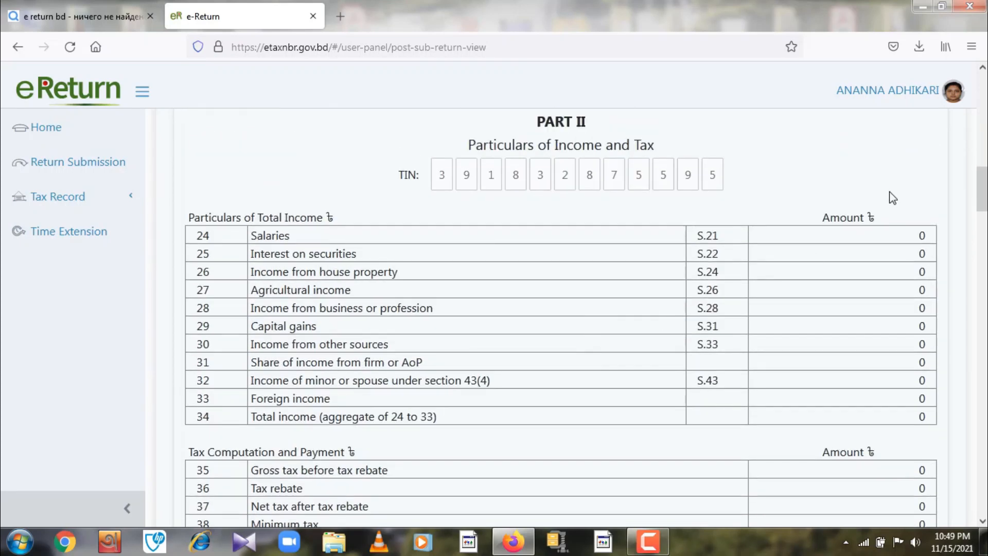
pyautogui.scroll(-6, 853, 375)
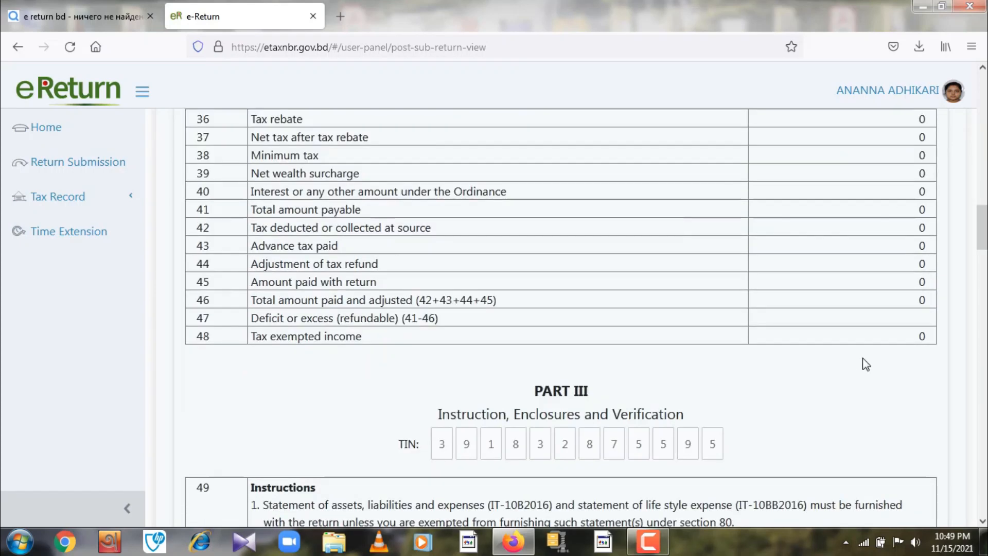
pyautogui.scroll(-6, 862, 357)
pyautogui.scroll(-6, 863, 356)
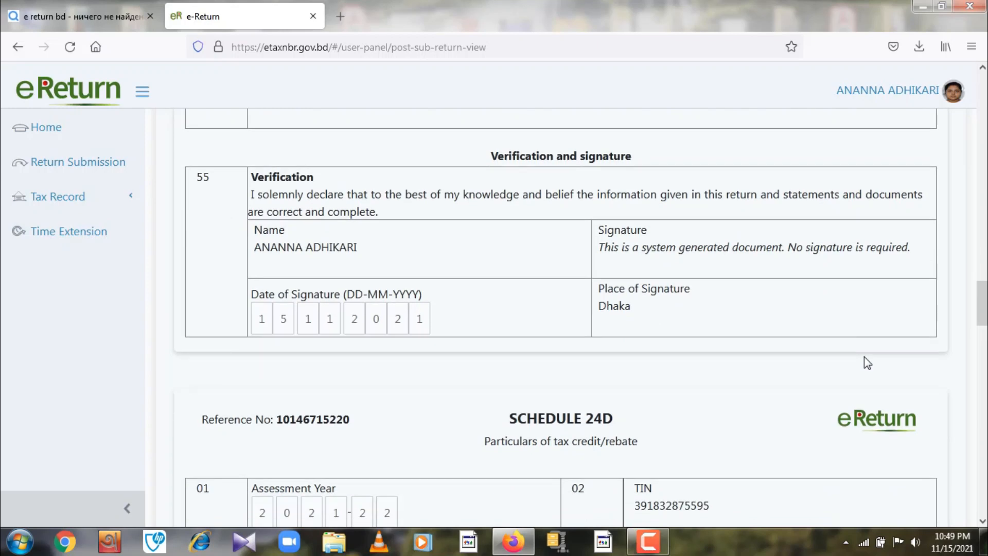
pyautogui.scroll(-6, 863, 357)
pyautogui.scroll(-10, 864, 357)
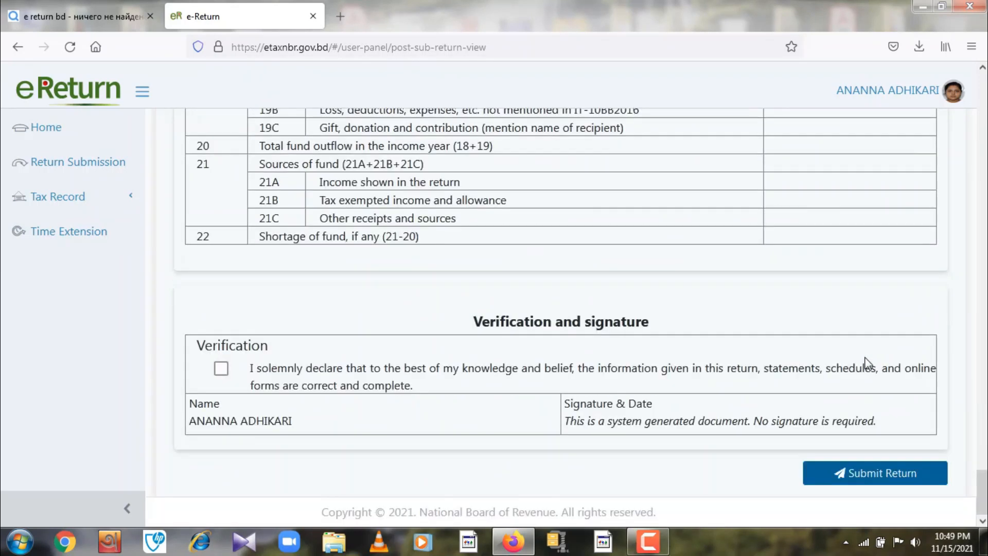